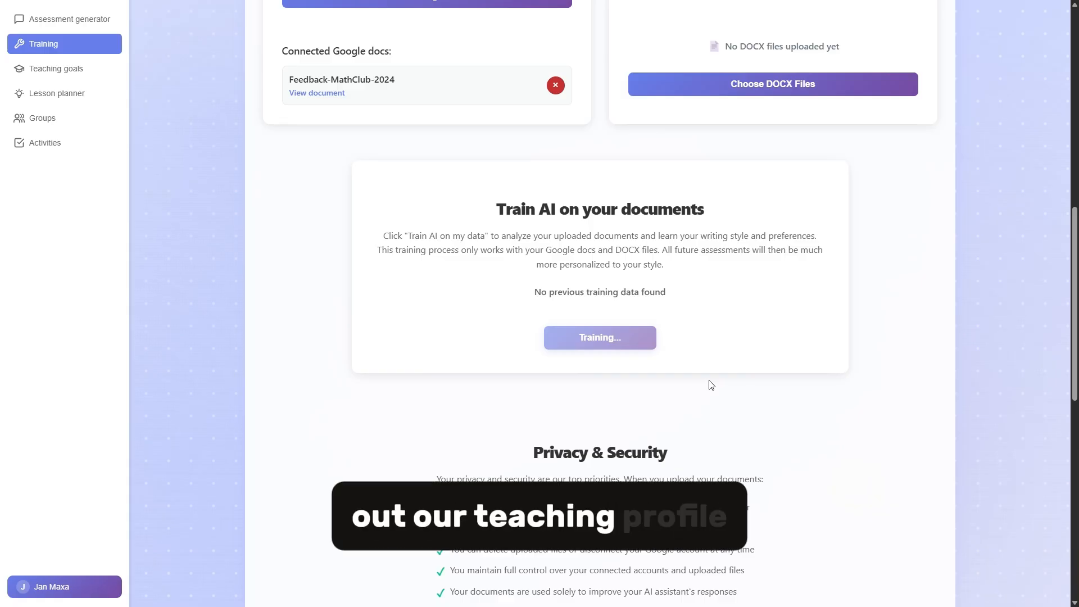
pyautogui.scroll(-2, 711, 385)
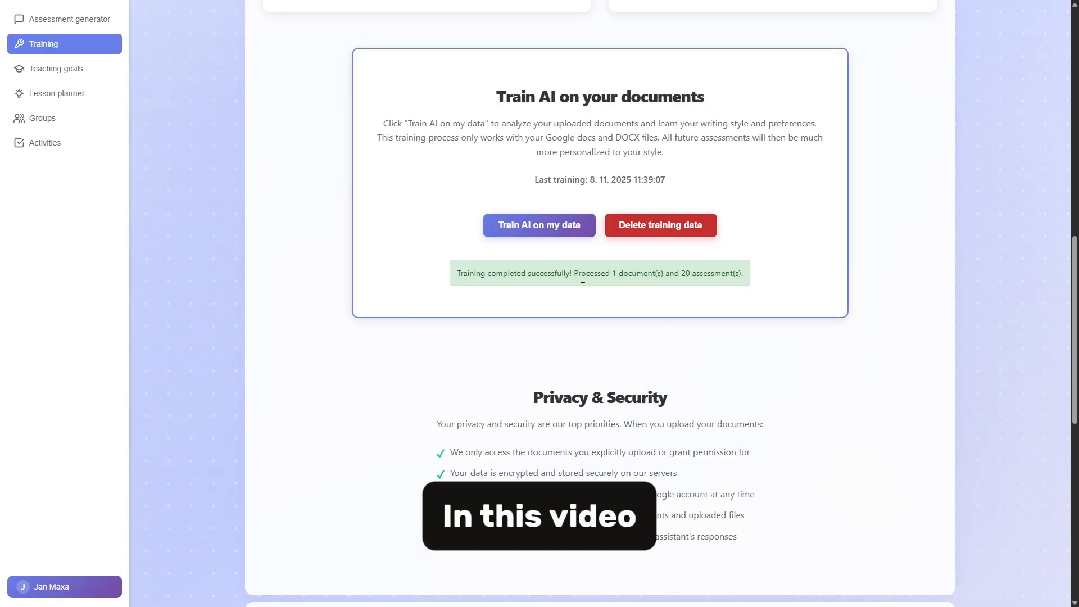
pyautogui.moveTo(549, 275); pyautogui.dragTo(617, 275)
pyautogui.click(650, 299)
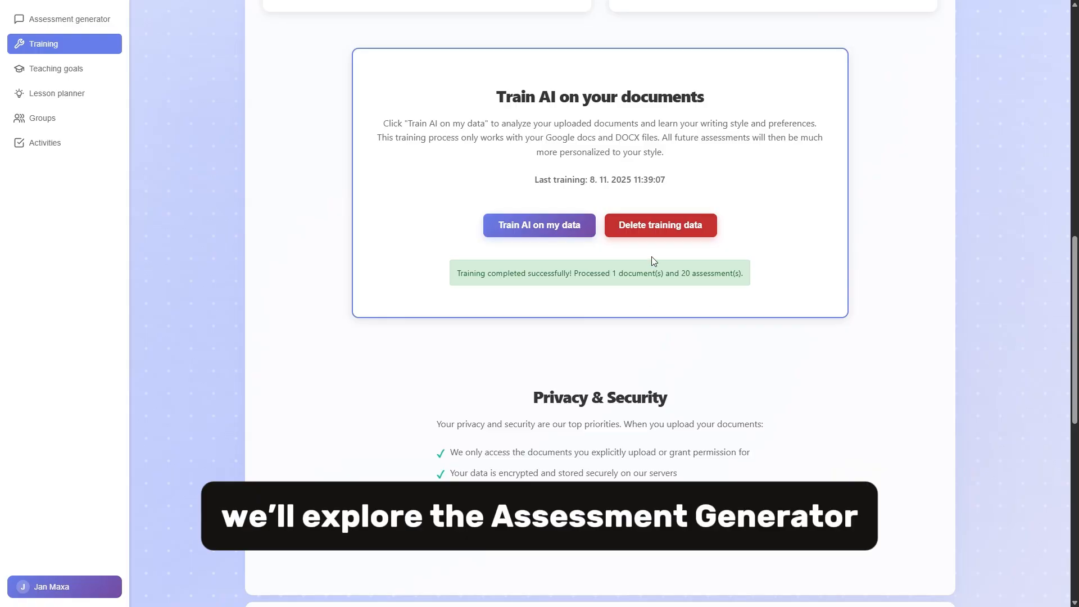
pyautogui.click(652, 227)
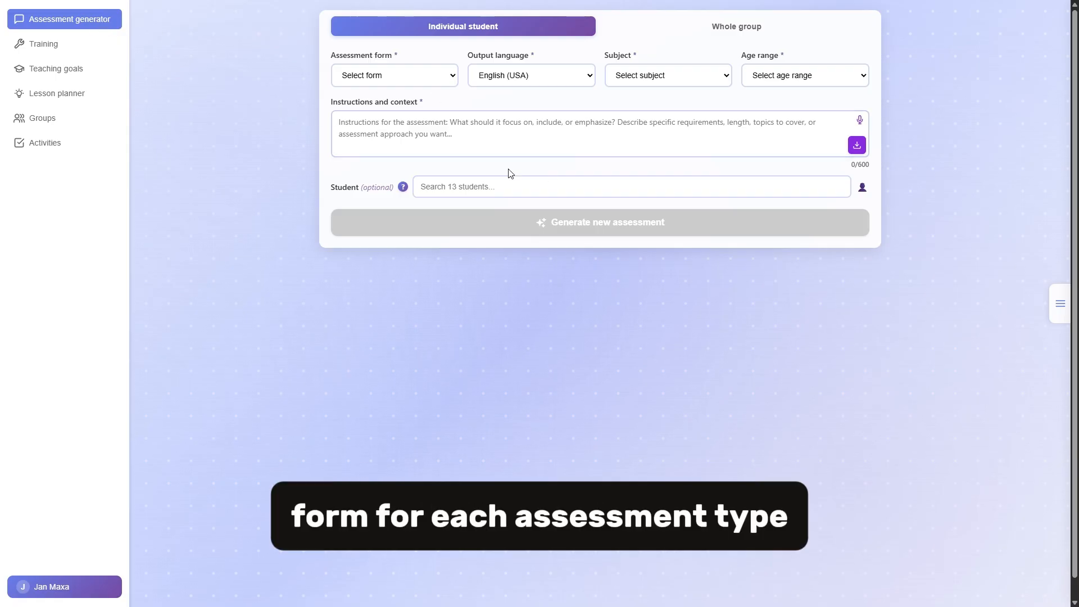
# - Look through the available options for assessment form, output language, subject and age range
pyautogui.click(425, 75)
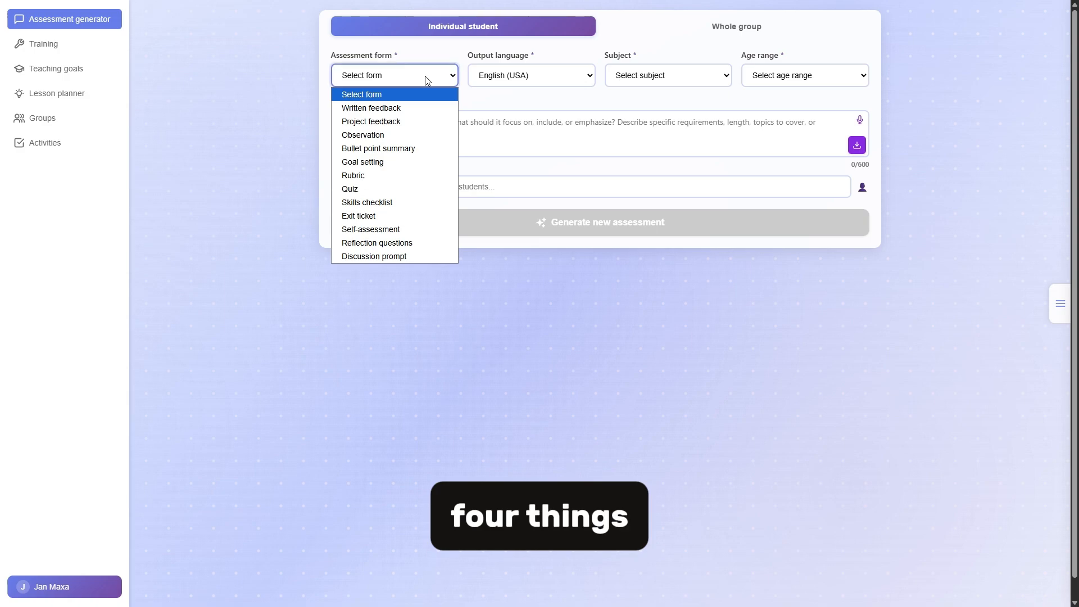
pyautogui.click(500, 79)
pyautogui.click(663, 78)
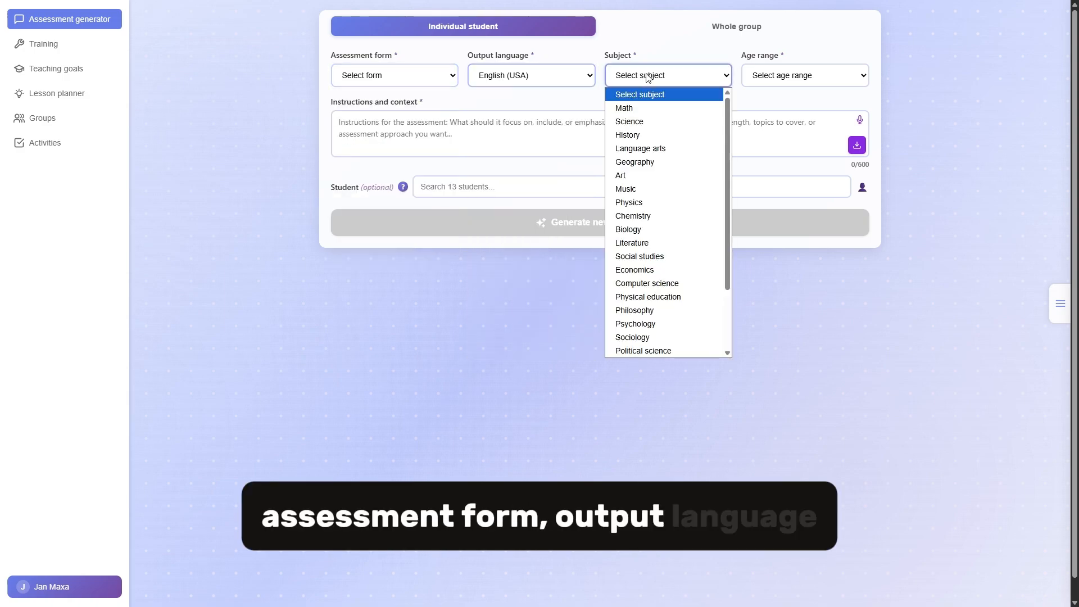
pyautogui.click(771, 78)
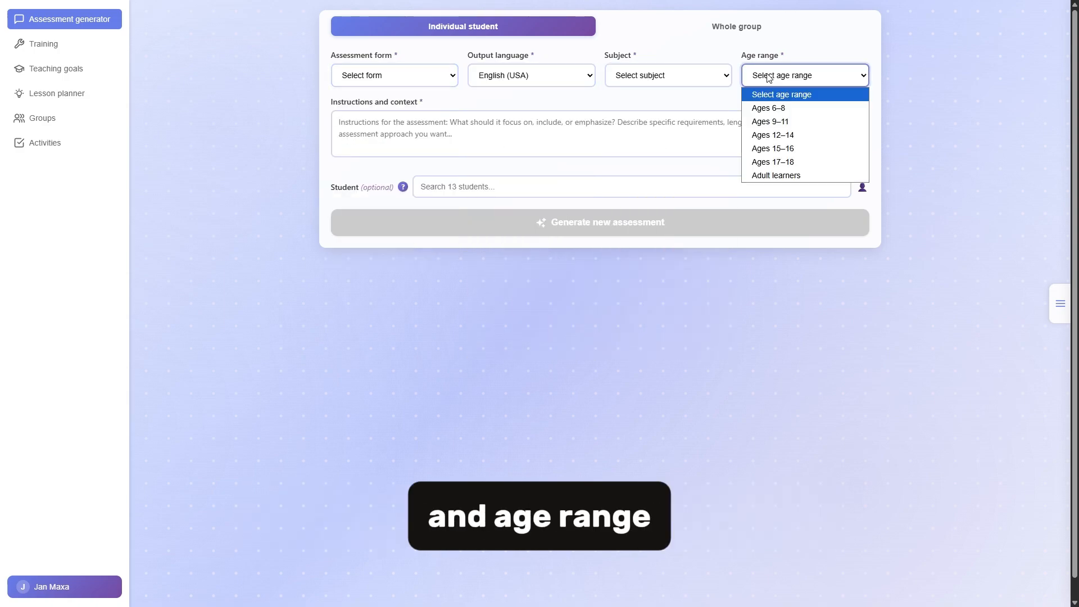
# - Set the assessment form to Written feedback and search for a student by first name
pyautogui.click(416, 73)
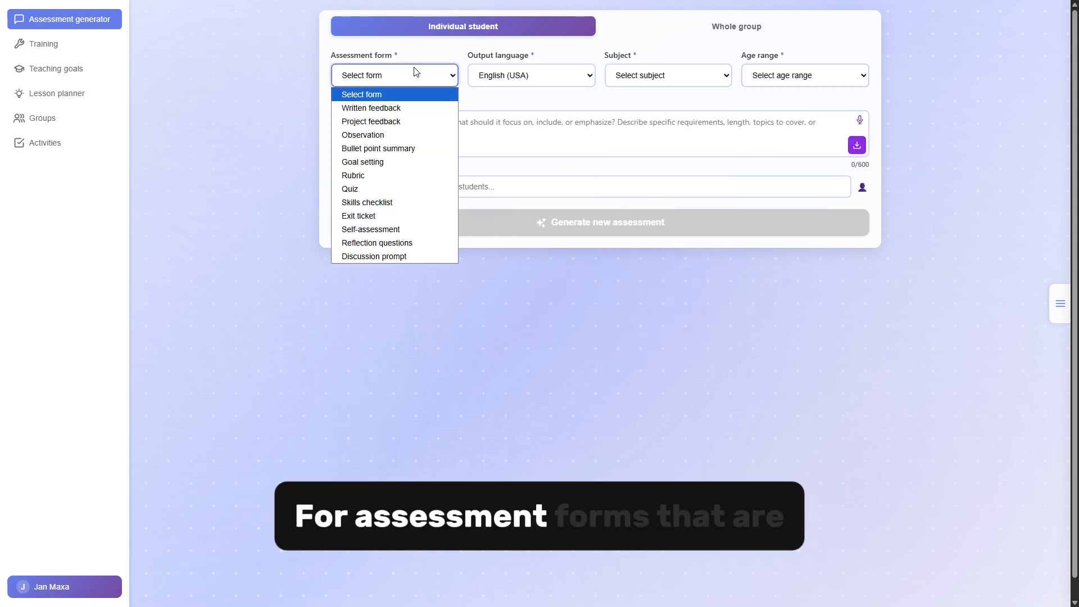
pyautogui.click(408, 108)
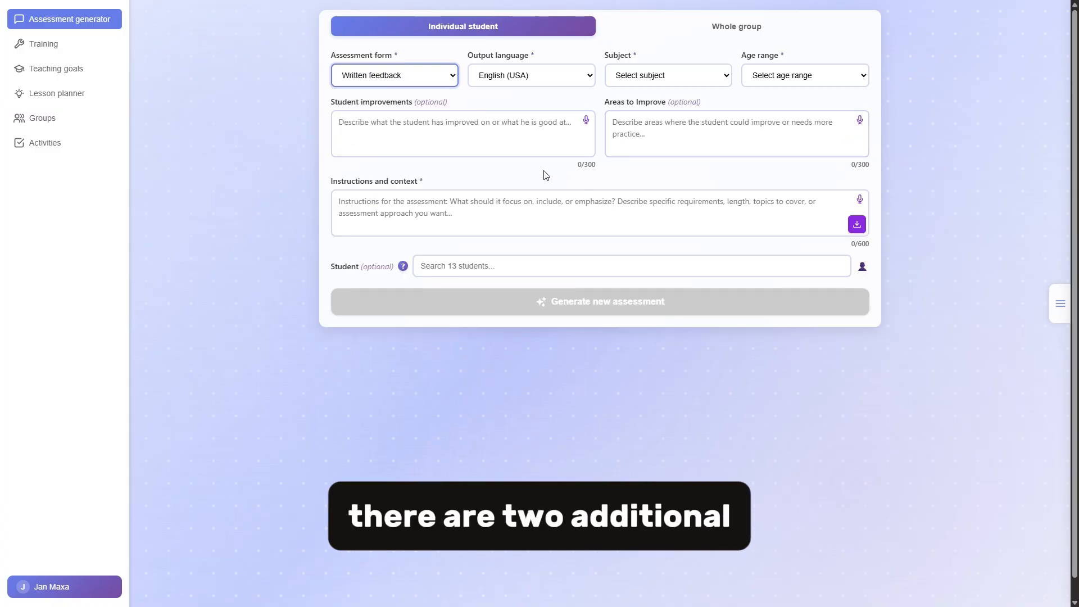
pyautogui.moveTo(335, 103); pyautogui.dragTo(409, 104)
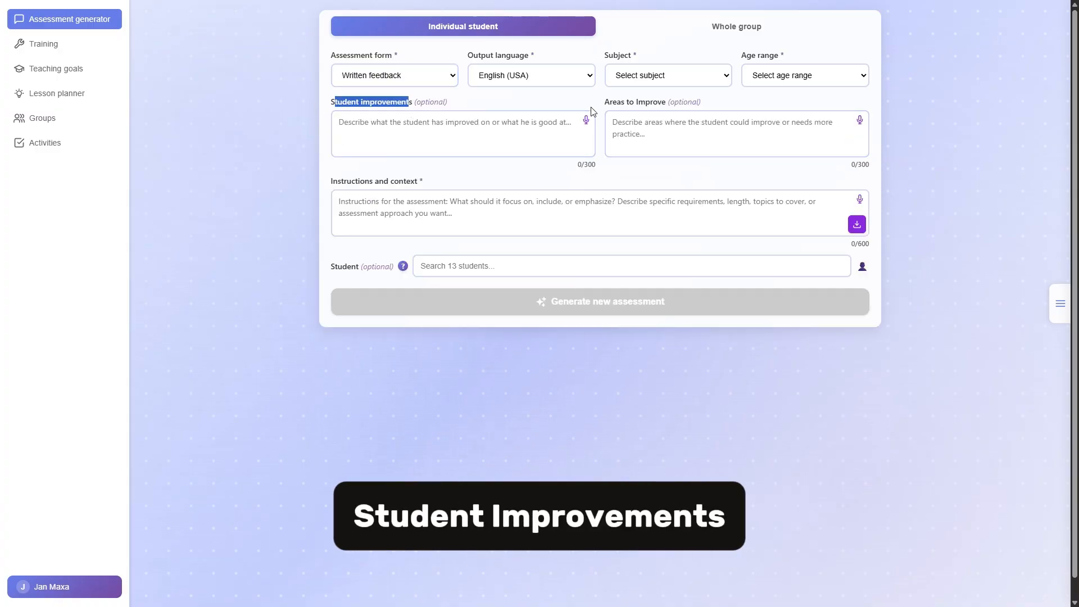
pyautogui.moveTo(607, 106); pyautogui.dragTo(659, 108)
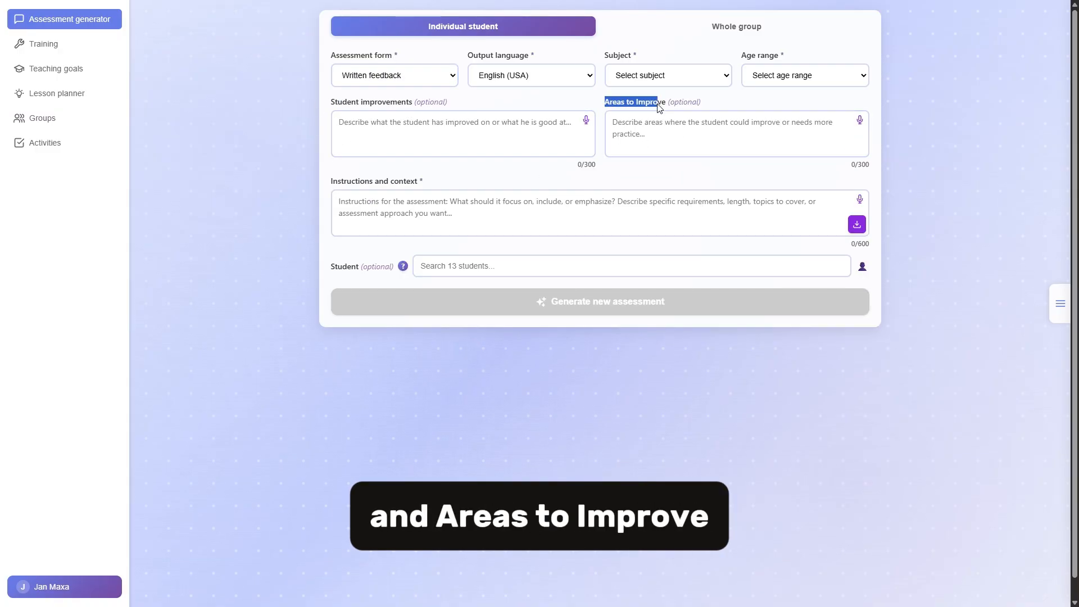
pyautogui.click(610, 176)
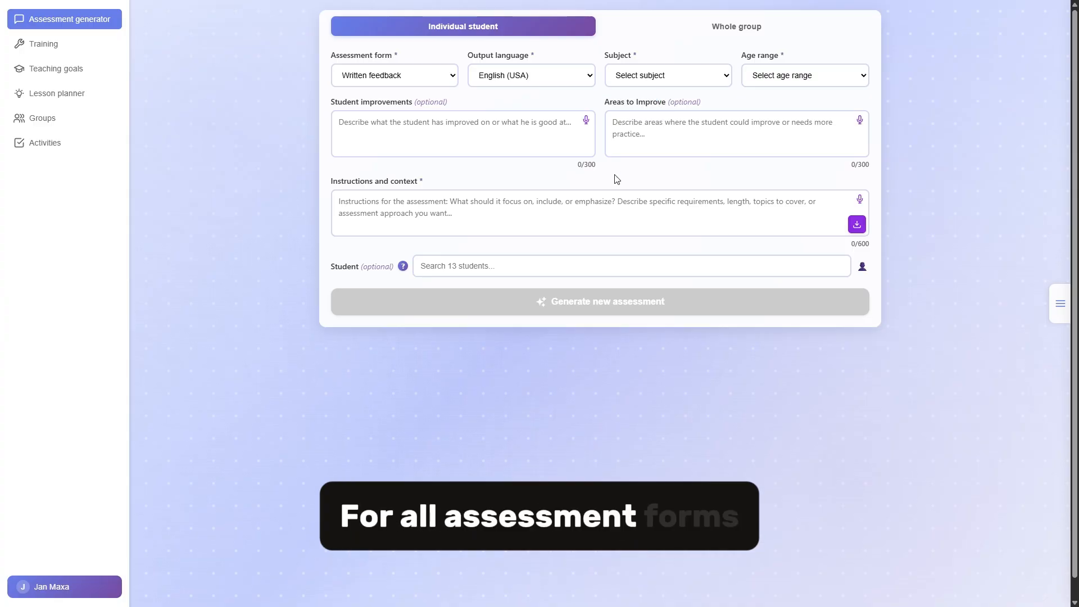
pyautogui.moveTo(331, 182); pyautogui.dragTo(430, 185)
pyautogui.click(432, 185)
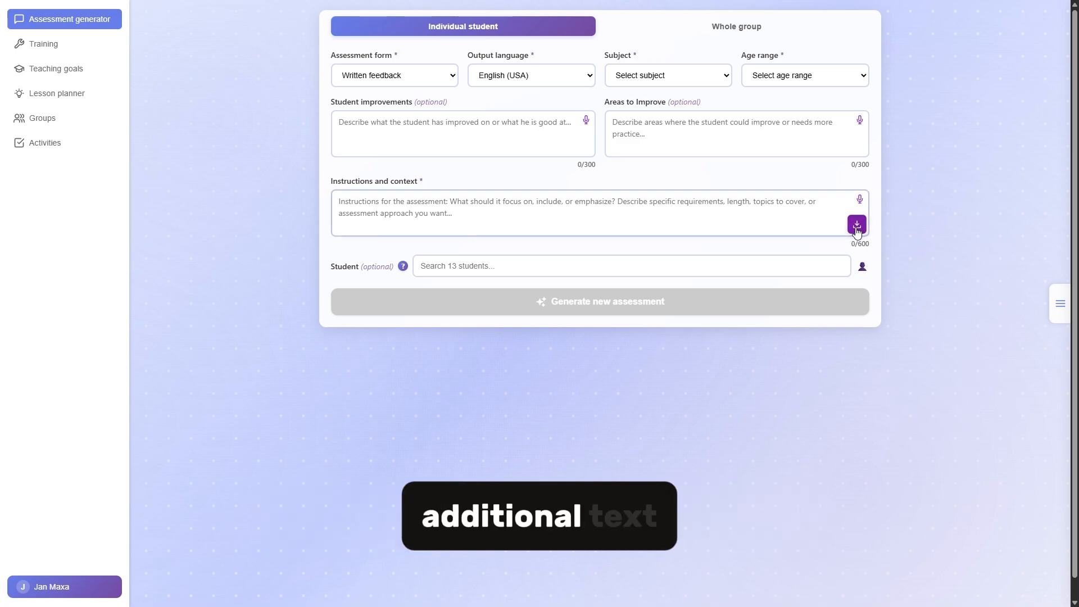
pyautogui.click(588, 268)
pyautogui.write('John')
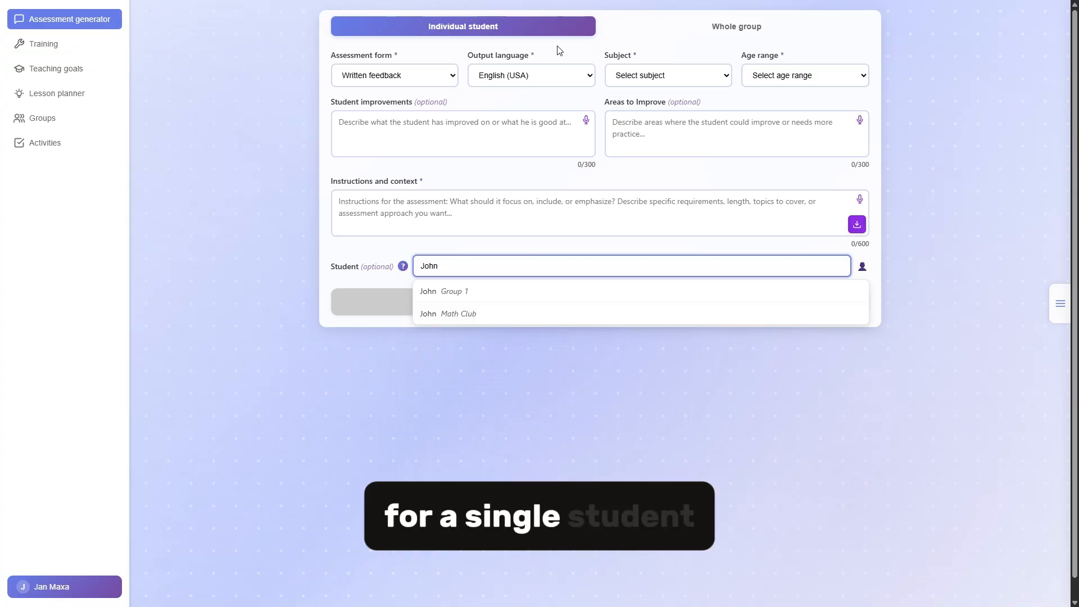
# - Switch the assessment to the whole group and load the most recent Math - Ages 15–16 chat from the history
pyautogui.click(718, 35)
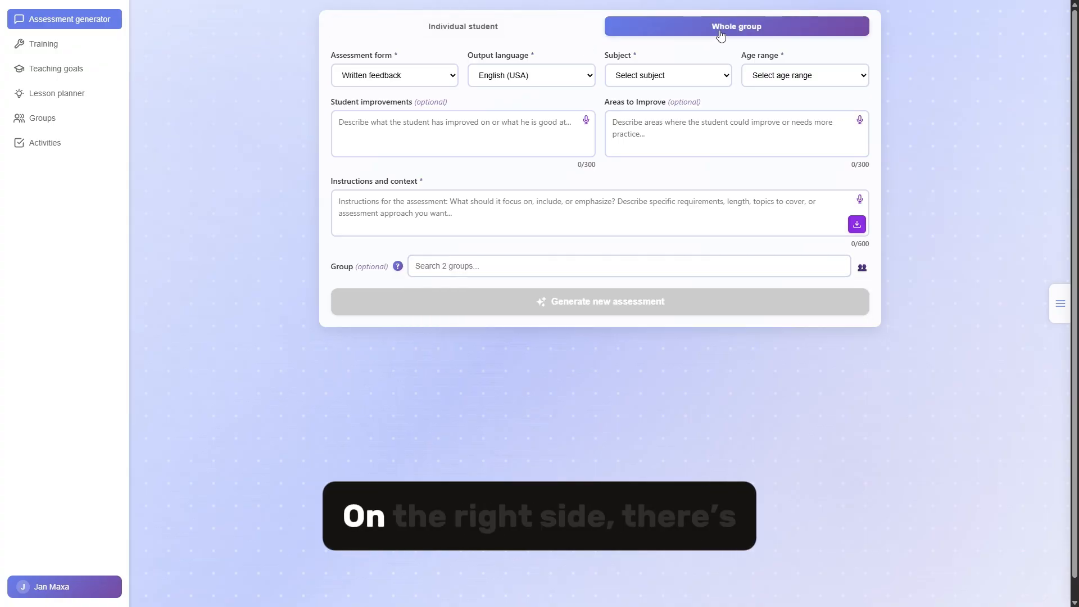
pyautogui.click(1065, 305)
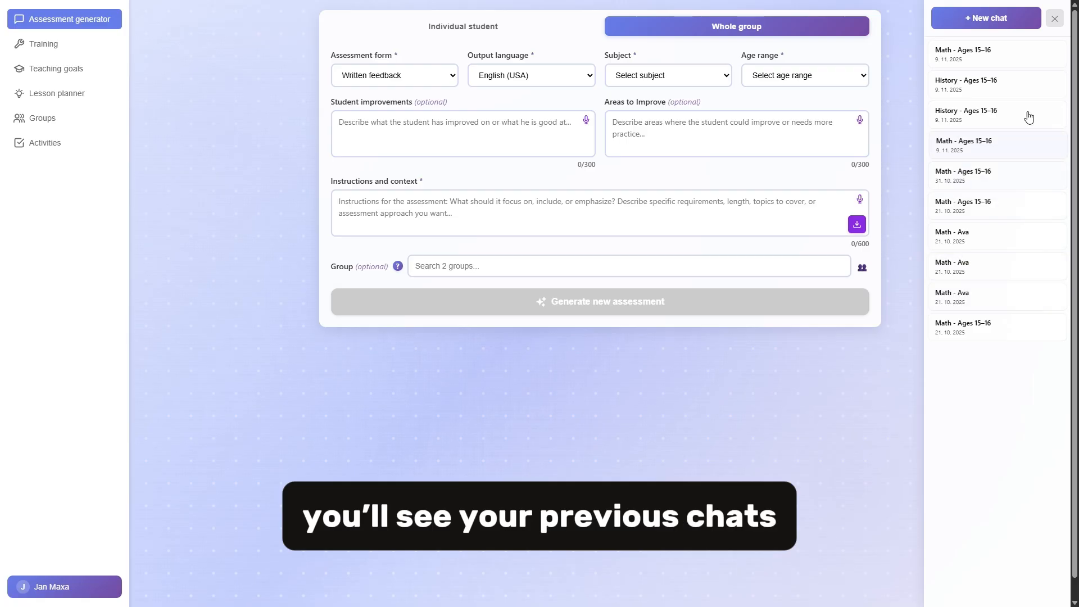
pyautogui.click(1017, 58)
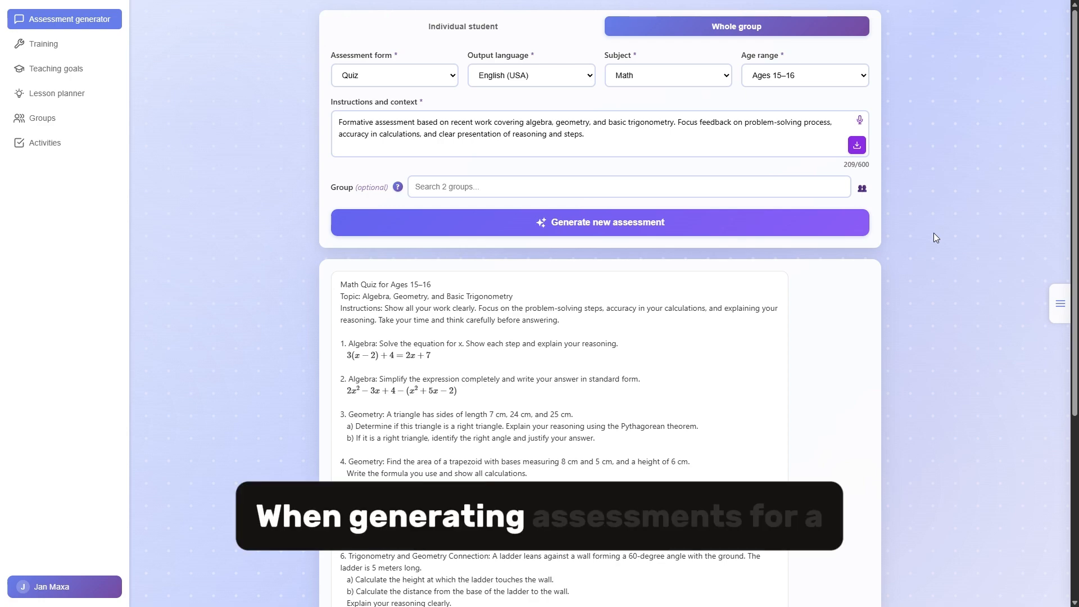
# - Generate a new assessment for Group 1 that uses the group's teaching goal for the selected subject
pyautogui.click(512, 189)
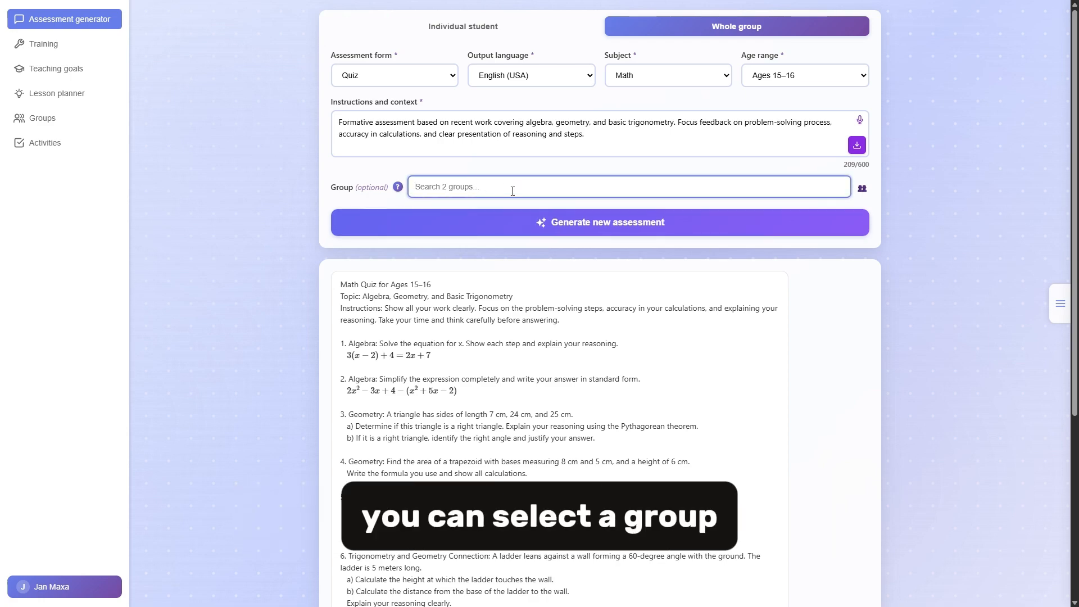
pyautogui.write('Group')
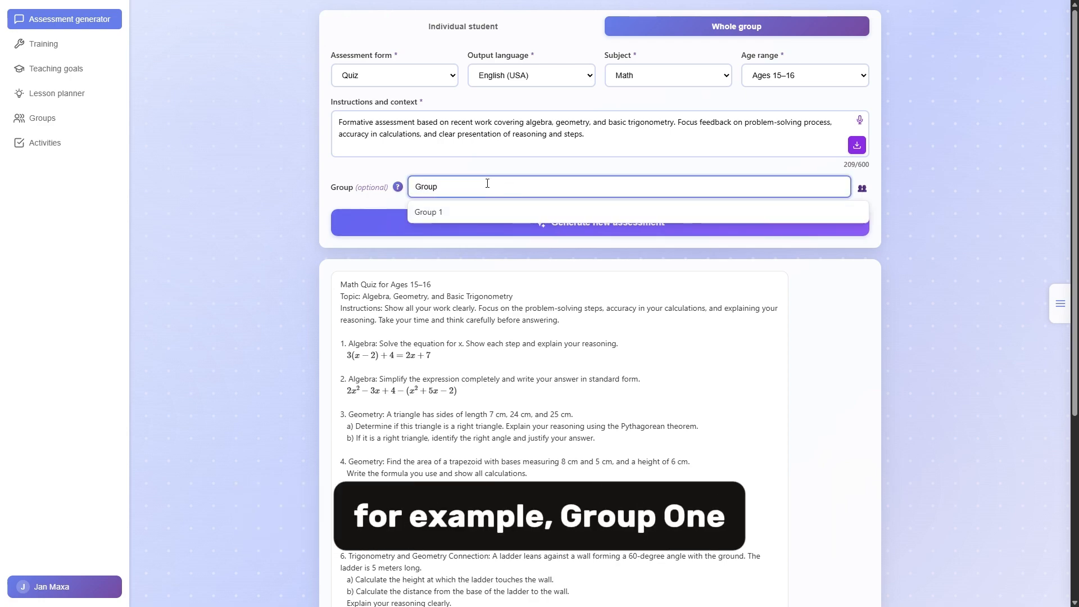
pyautogui.click(510, 212)
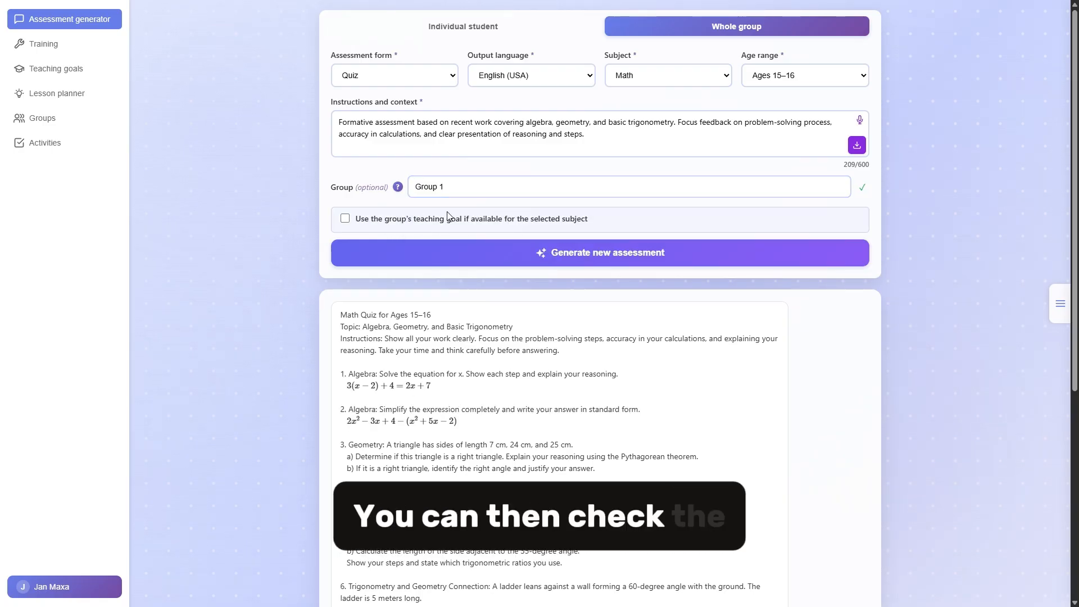
pyautogui.click(345, 220)
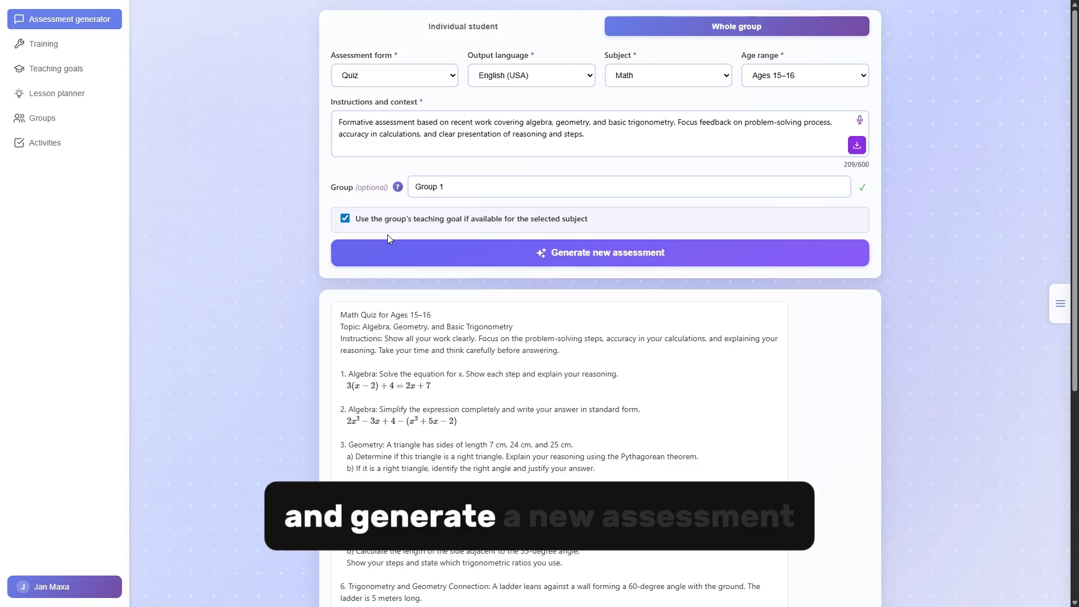
pyautogui.click(389, 250)
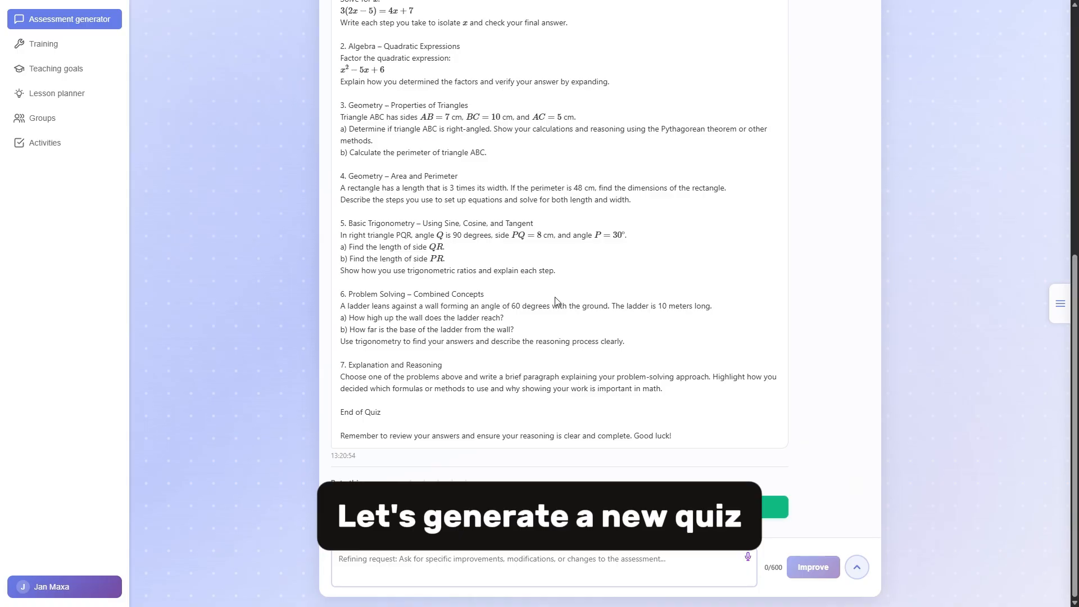
pyautogui.scroll(3, 528, 293)
pyautogui.scroll(-3, 524, 246)
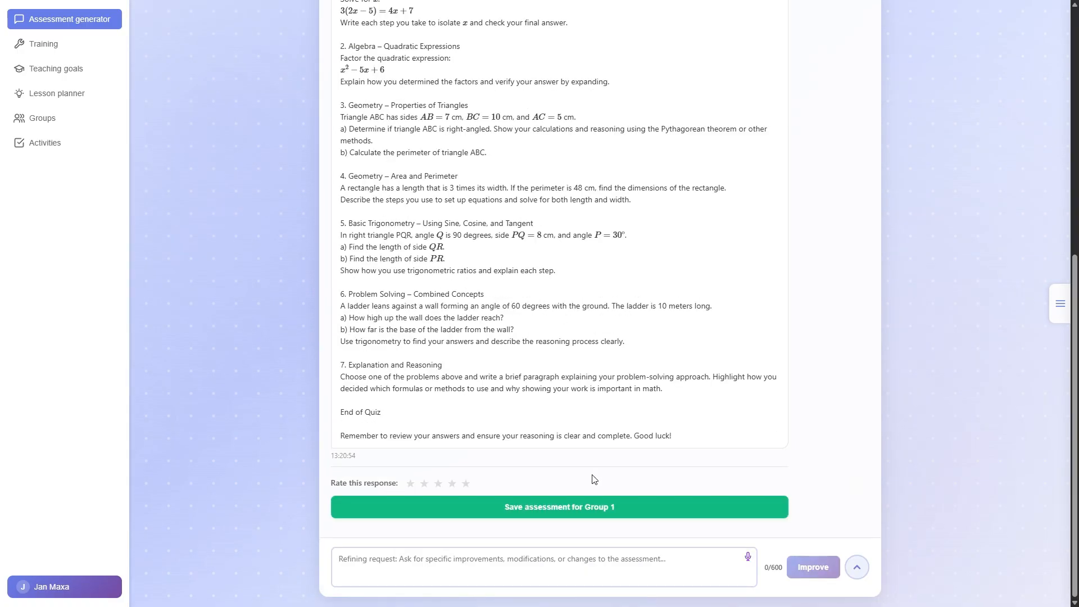
# - Save the generated assessment for Group 1 under the name Quiz 1
pyautogui.click(599, 508)
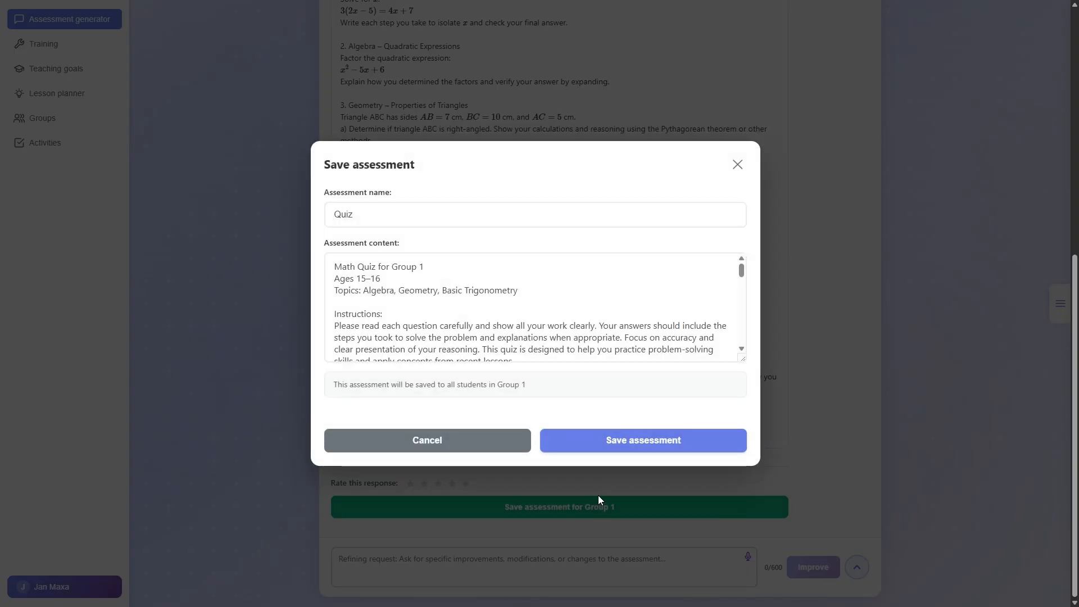
pyautogui.click(385, 214)
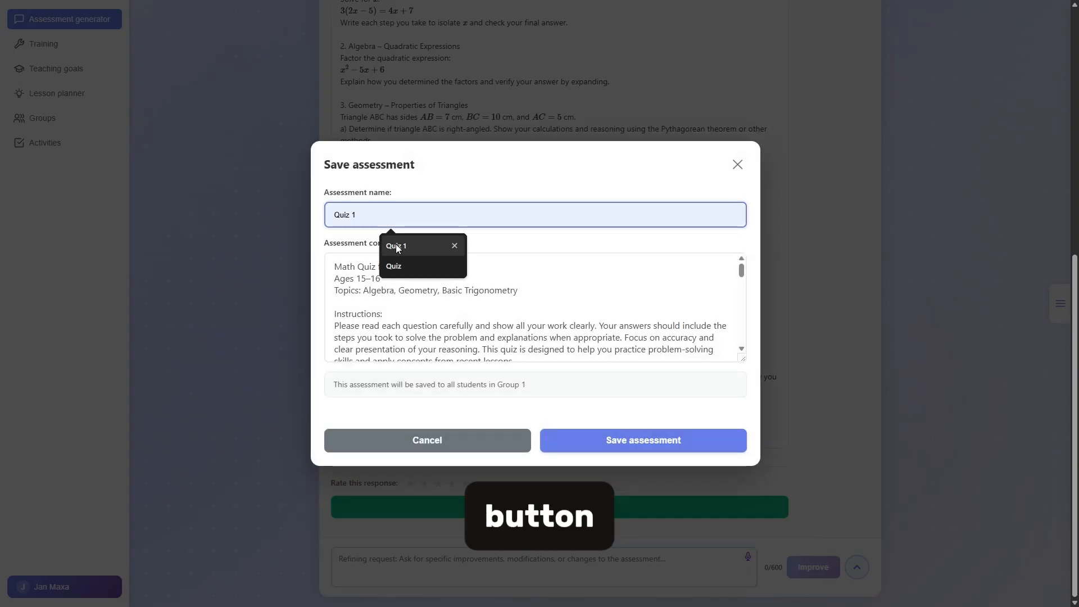
pyautogui.click(395, 244)
pyautogui.click(429, 268)
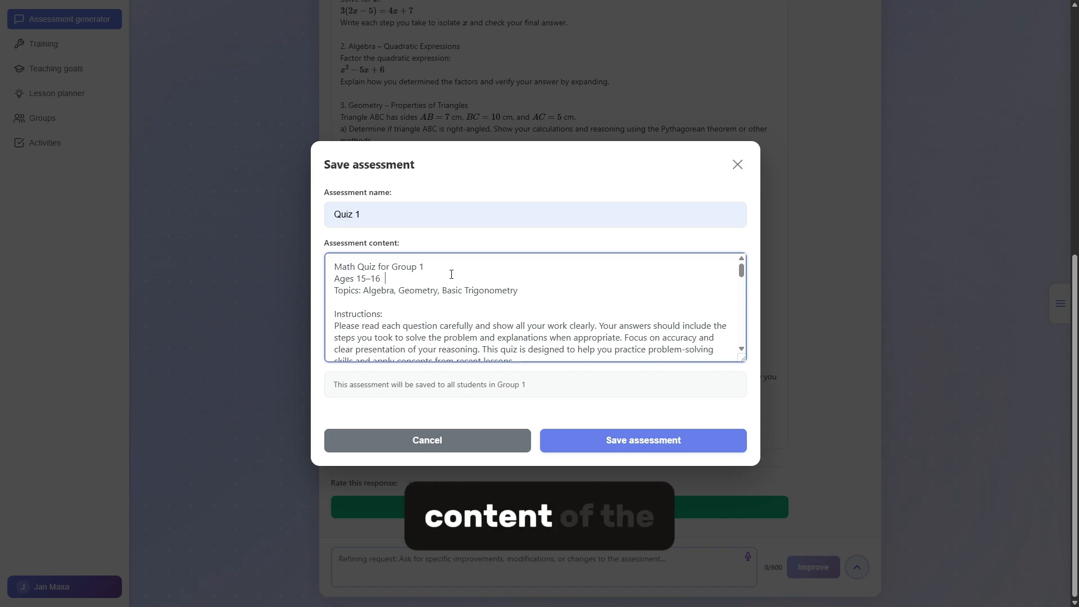
pyautogui.click(599, 439)
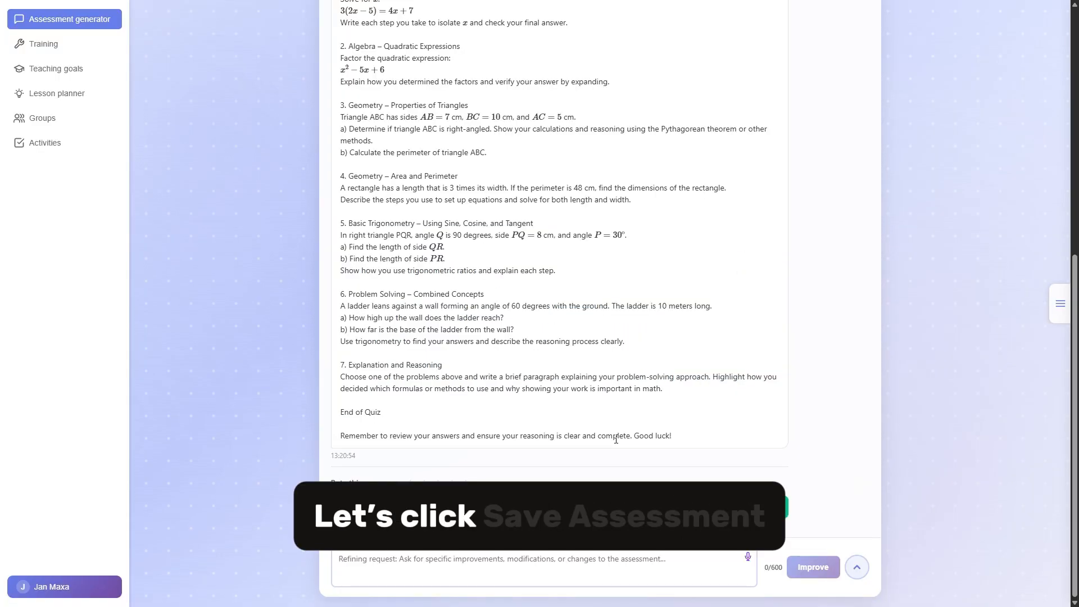
# - Open the first student's record in Group 1 and expand Quiz 1 to check its content
pyautogui.click(68, 121)
pyautogui.click(360, 336)
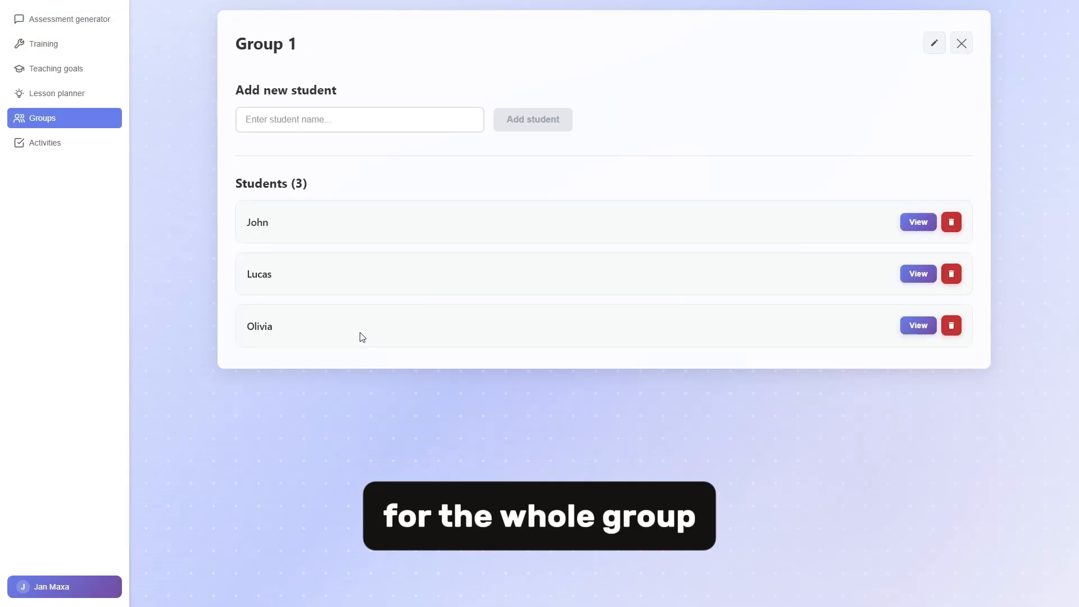
pyautogui.click(907, 223)
pyautogui.click(897, 450)
pyautogui.scroll(-5, 776, 437)
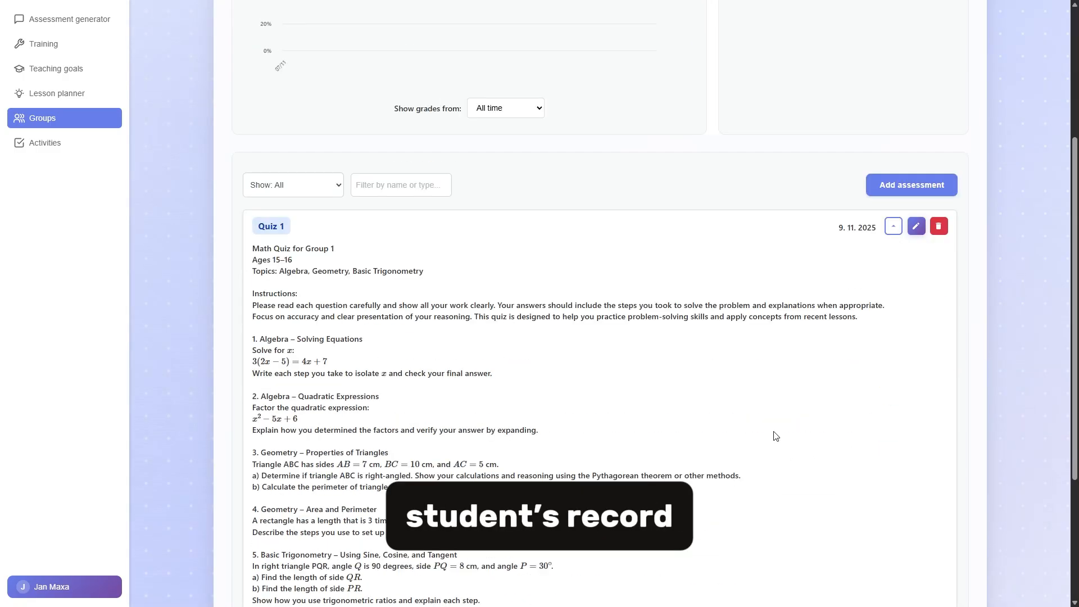
pyautogui.scroll(4, 931, 281)
pyautogui.scroll(2, 931, 281)
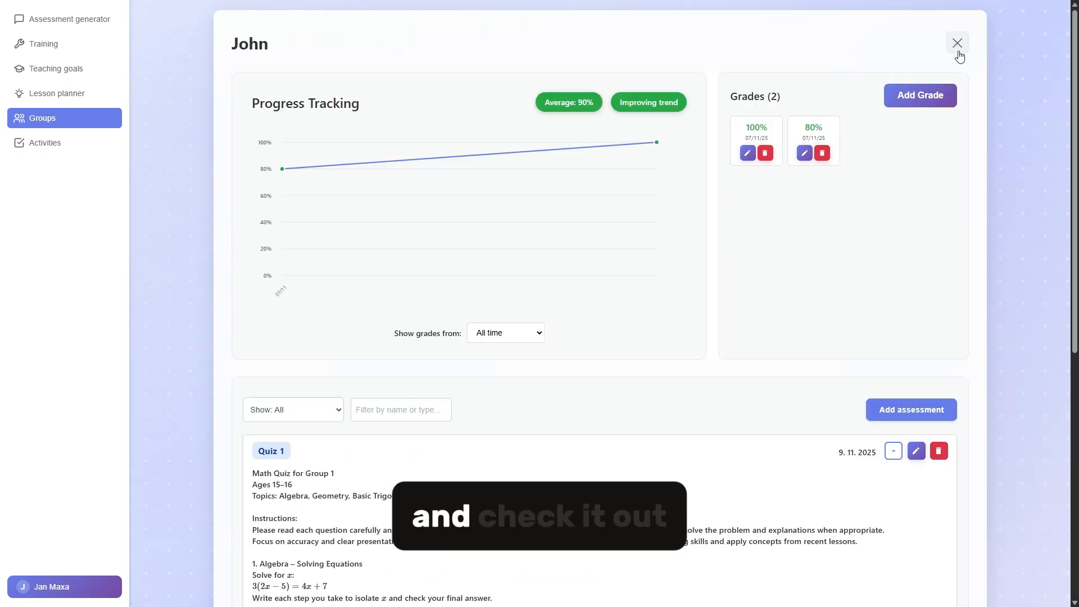
pyautogui.click(957, 43)
# - Check the records of the other two Group 1 students for the saved quiz
pyautogui.click(917, 274)
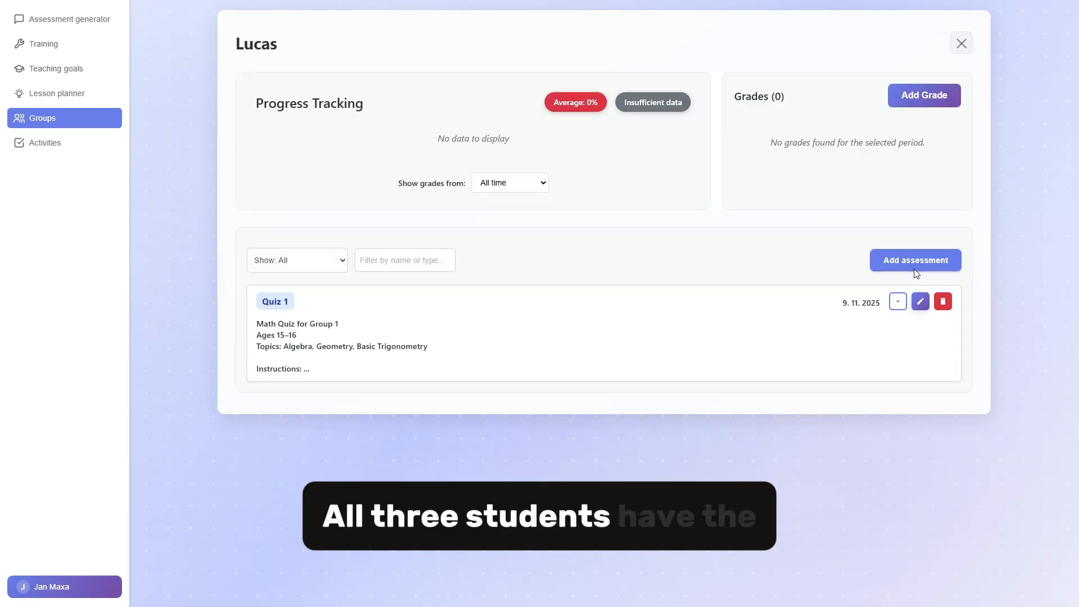
pyautogui.click(963, 44)
pyautogui.click(918, 325)
pyautogui.click(961, 43)
# - Set up a new individual-student assessment with Written feedback as the form, History as the subject and Ages 15–16
pyautogui.click(87, 24)
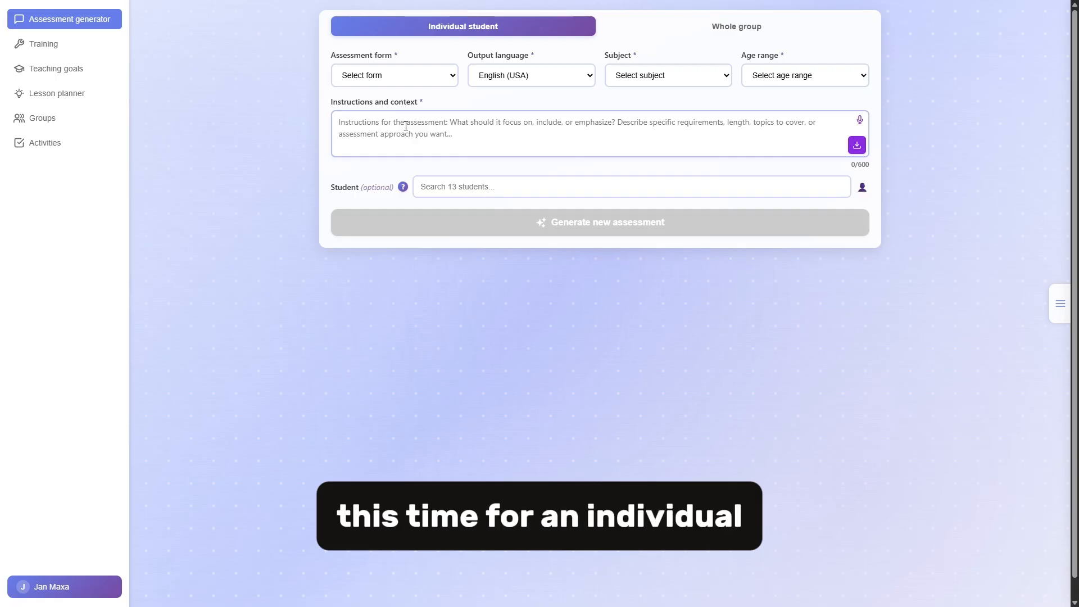
pyautogui.click(399, 80)
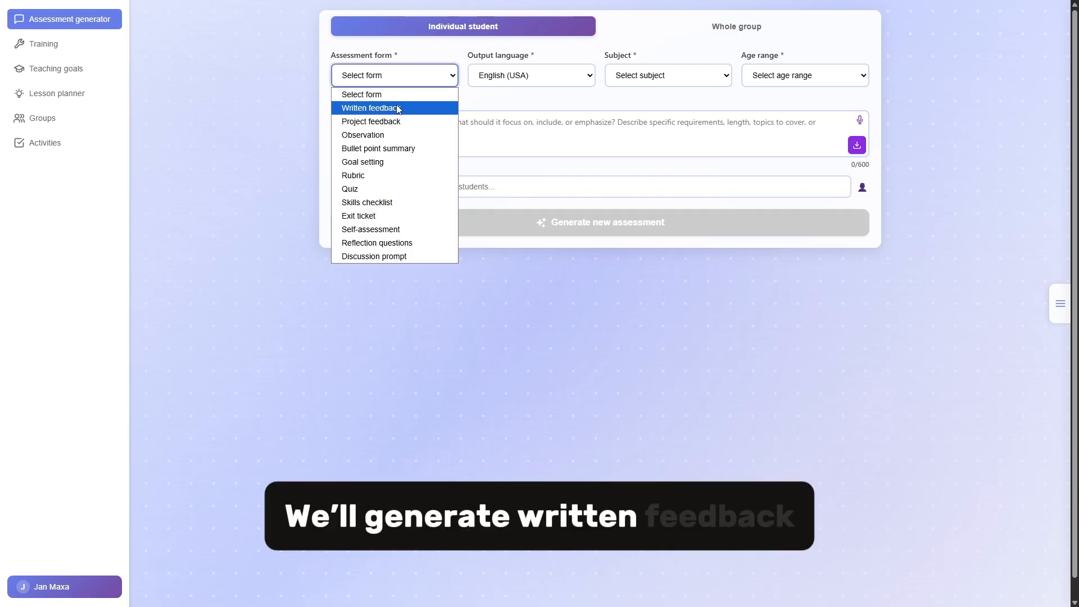
pyautogui.click(397, 107)
pyautogui.click(655, 79)
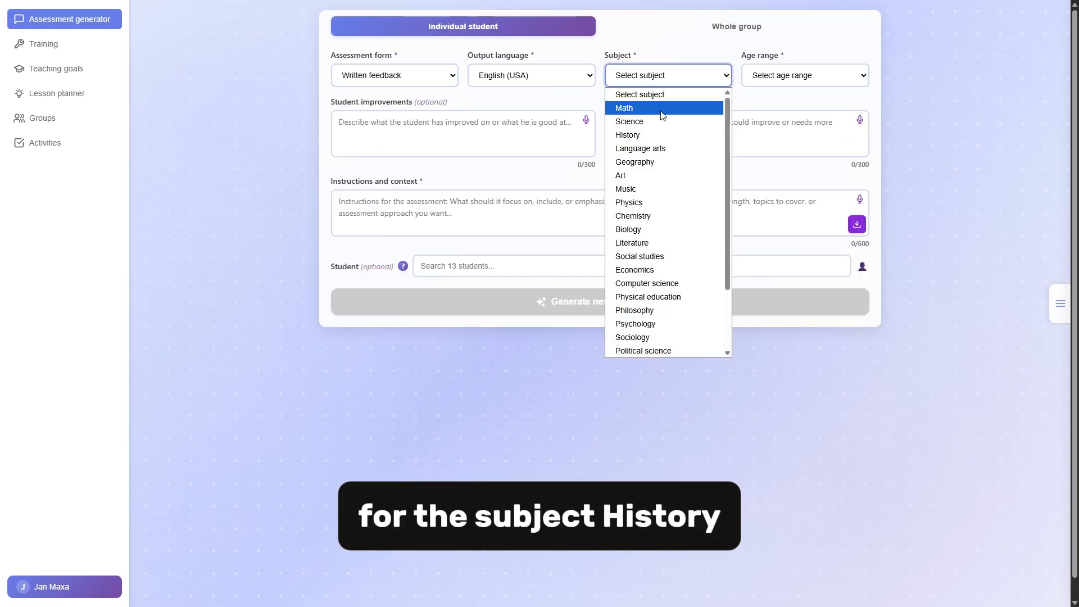
pyautogui.click(629, 135)
pyautogui.click(798, 75)
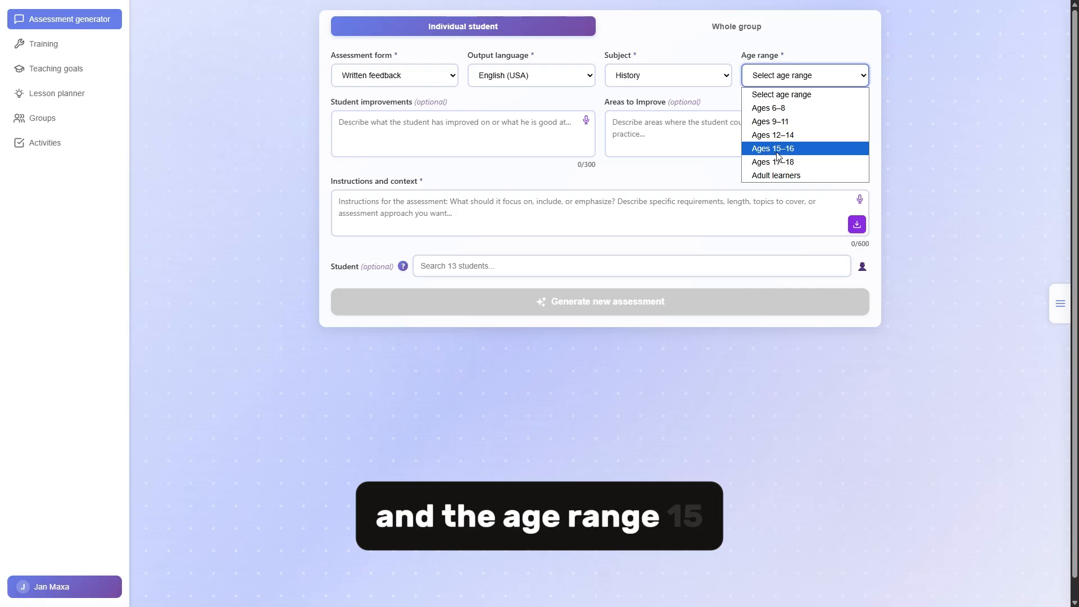
pyautogui.click(777, 149)
# - Paste the prepared texts on WWII understanding and essay structure into Student improvements, and on dates, evidence and time management into Areas to Improve
pyautogui.click(474, 138)
pyautogui.press('super+v')
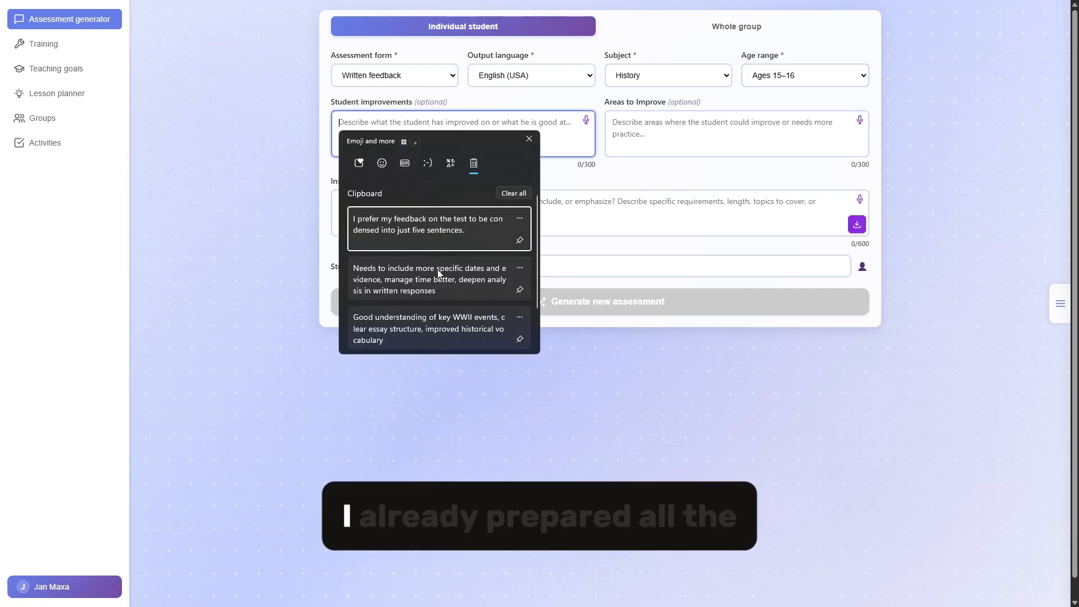
pyautogui.click(443, 325)
pyautogui.click(656, 128)
pyautogui.press('super+v')
pyautogui.click(703, 269)
# - Paste the prepared World War II test brief on causes, major battles and consequences into Instructions and context
pyautogui.click(523, 217)
pyautogui.press('super+v')
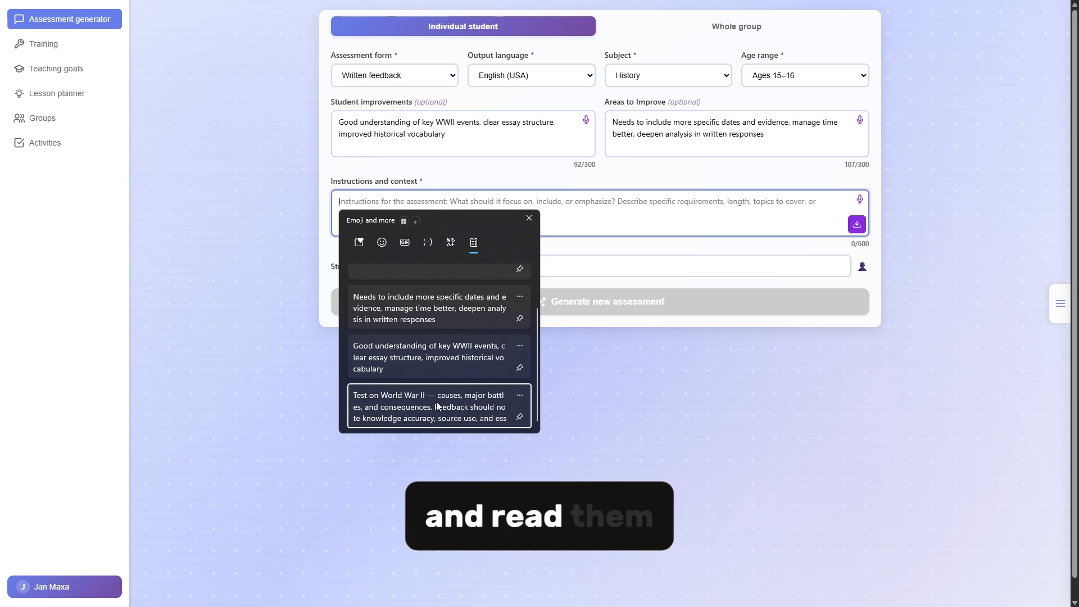
pyautogui.click(437, 400)
# - Search for the Group 1 student by first name and assign the assessment to that student
pyautogui.click(487, 268)
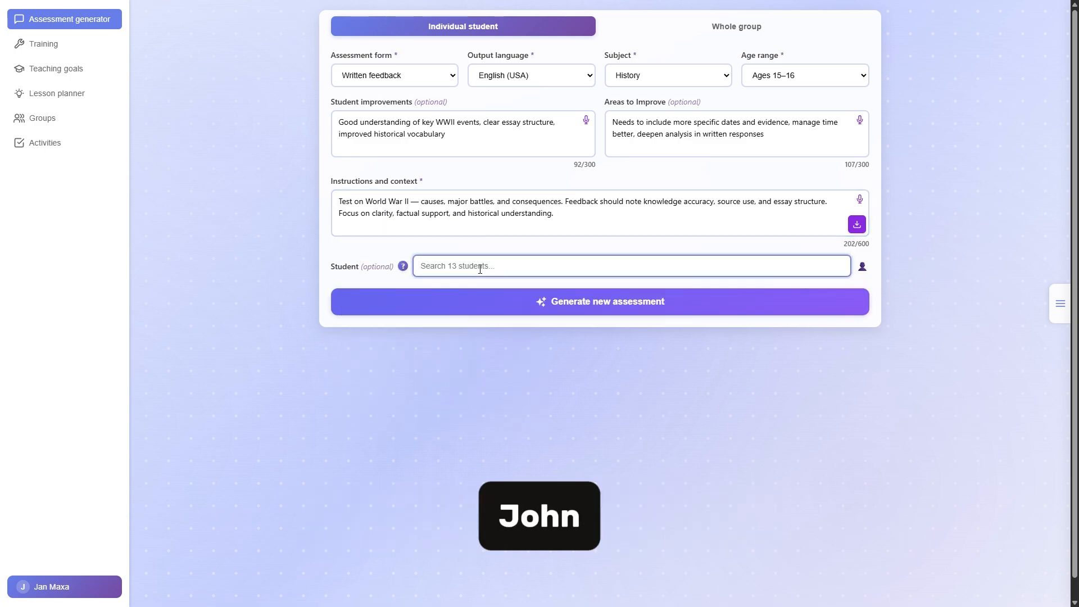
pyautogui.write('Jo')
pyautogui.click(484, 291)
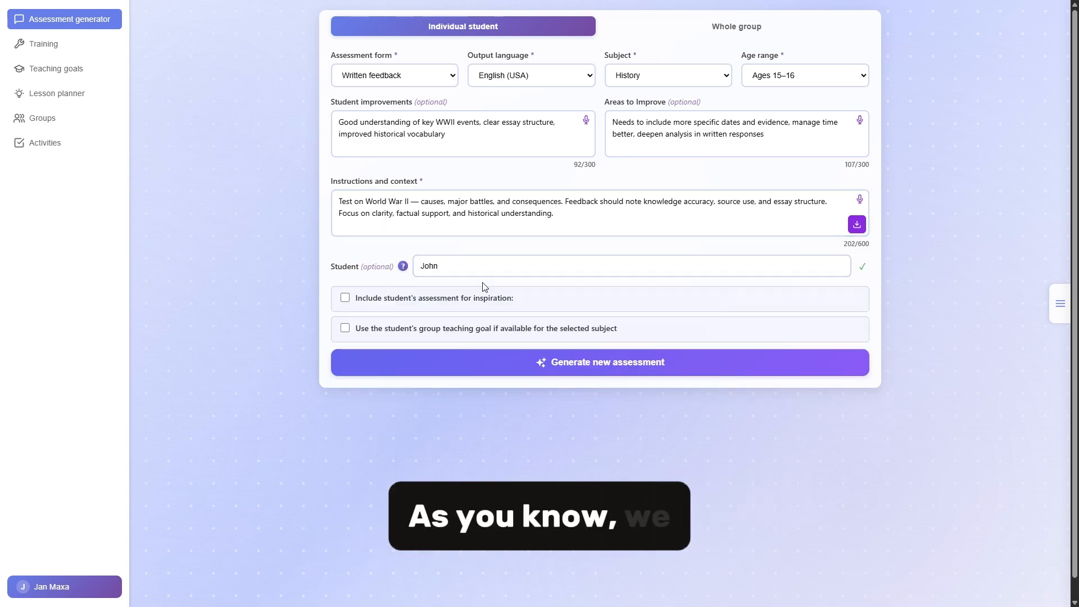
# - Generate the assessment using the student's group teaching goal and Quiz 1 as inspiration
pyautogui.click(345, 328)
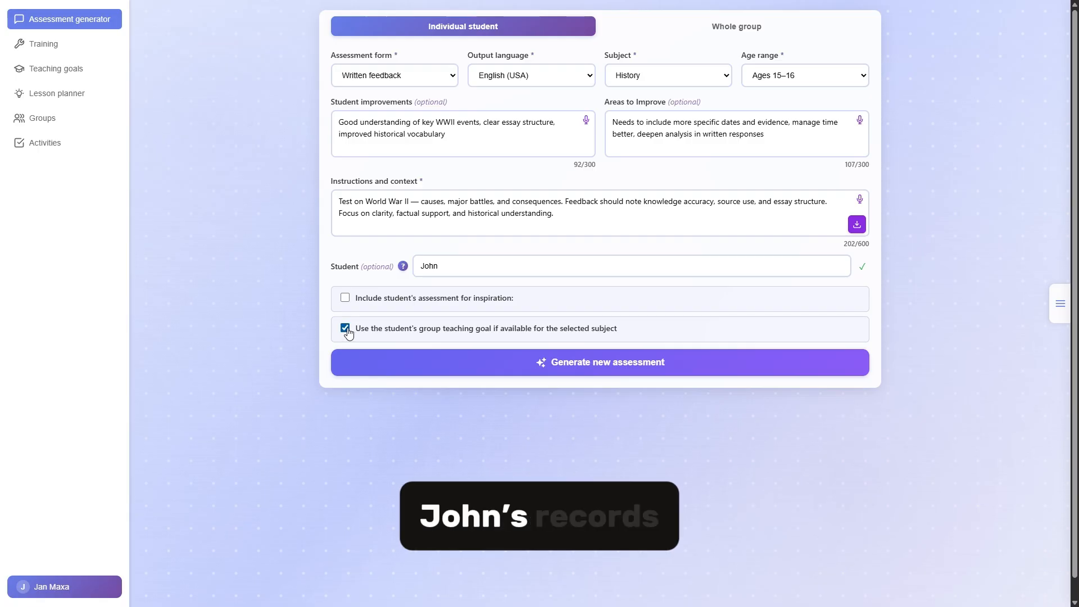
pyautogui.click(345, 299)
pyautogui.click(548, 302)
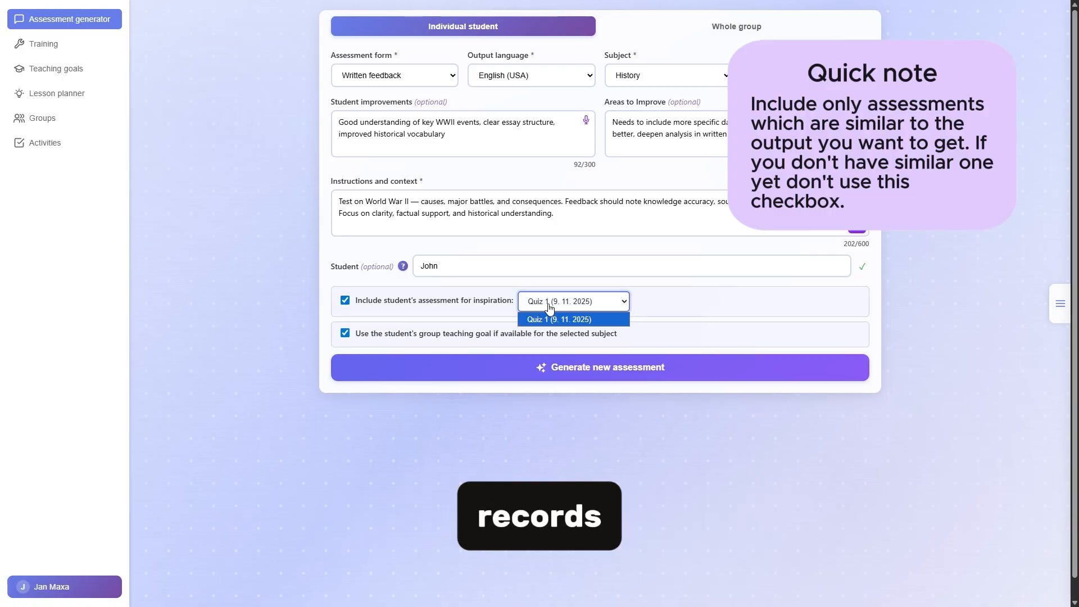
pyautogui.click(607, 303)
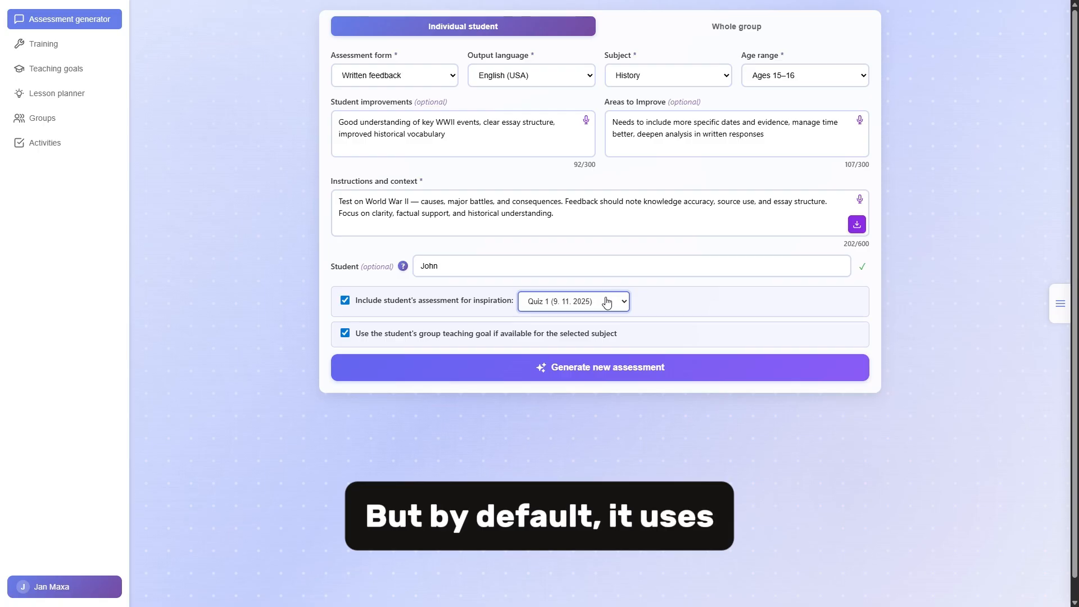
pyautogui.click(661, 360)
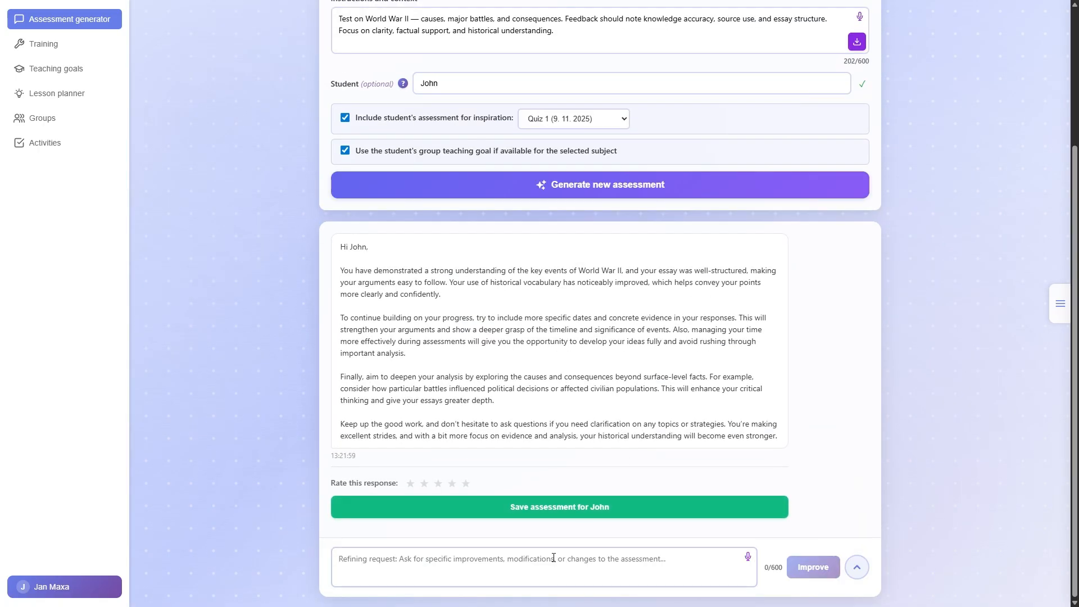
# - Refine the feedback with the prepared request "I prefer my feedback on the test to be condensed into just five sentences."
pyautogui.click(550, 562)
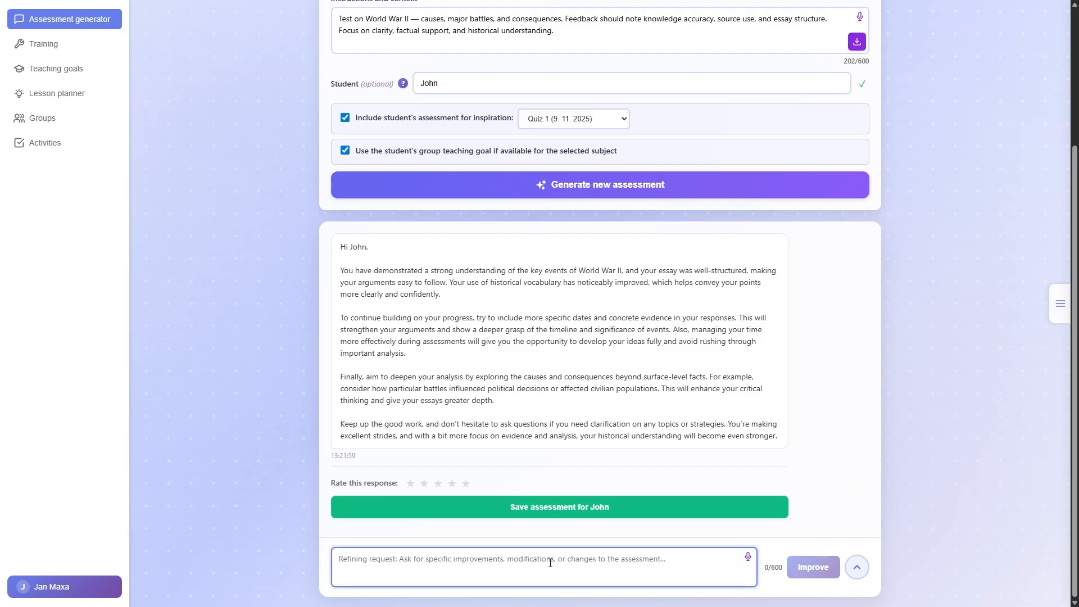
pyautogui.press('super+v')
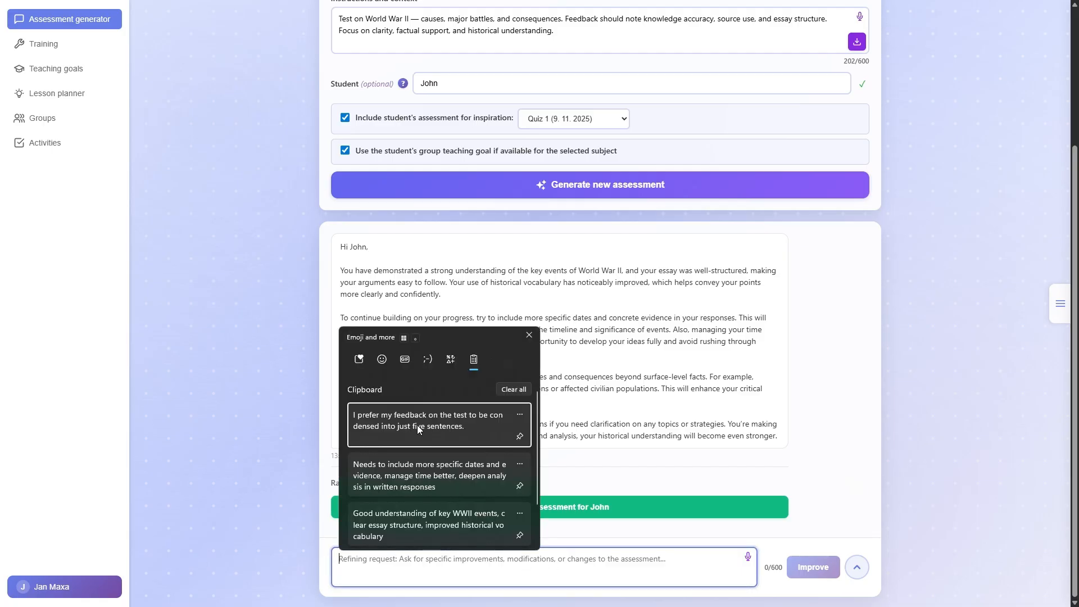
pyautogui.click(418, 428)
pyautogui.click(814, 567)
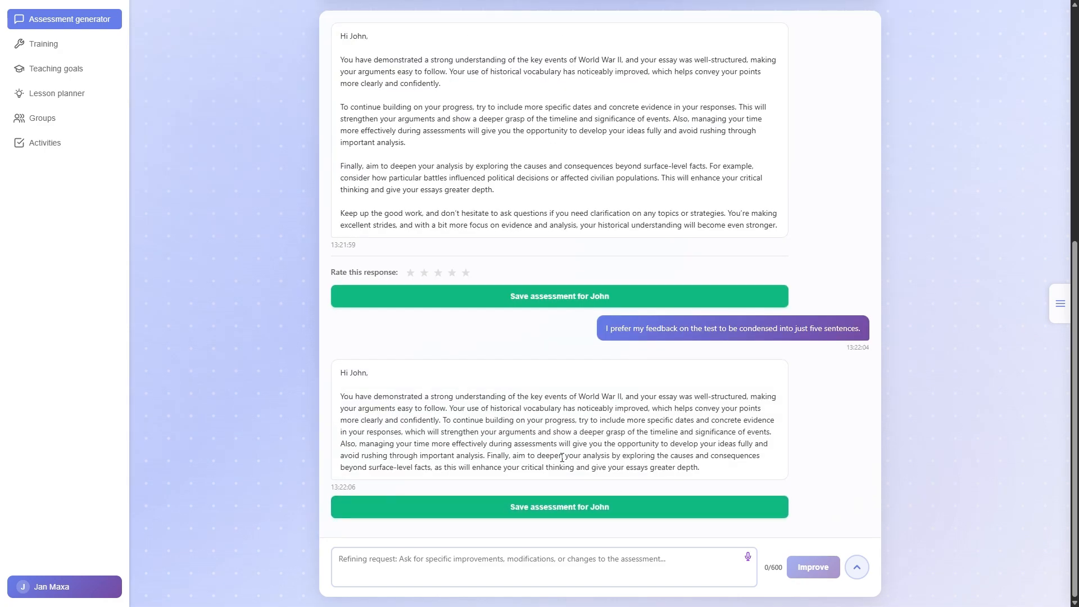
# - Save the condensed feedback for the student under the name Written feedback and rate the first response four stars
pyautogui.click(551, 507)
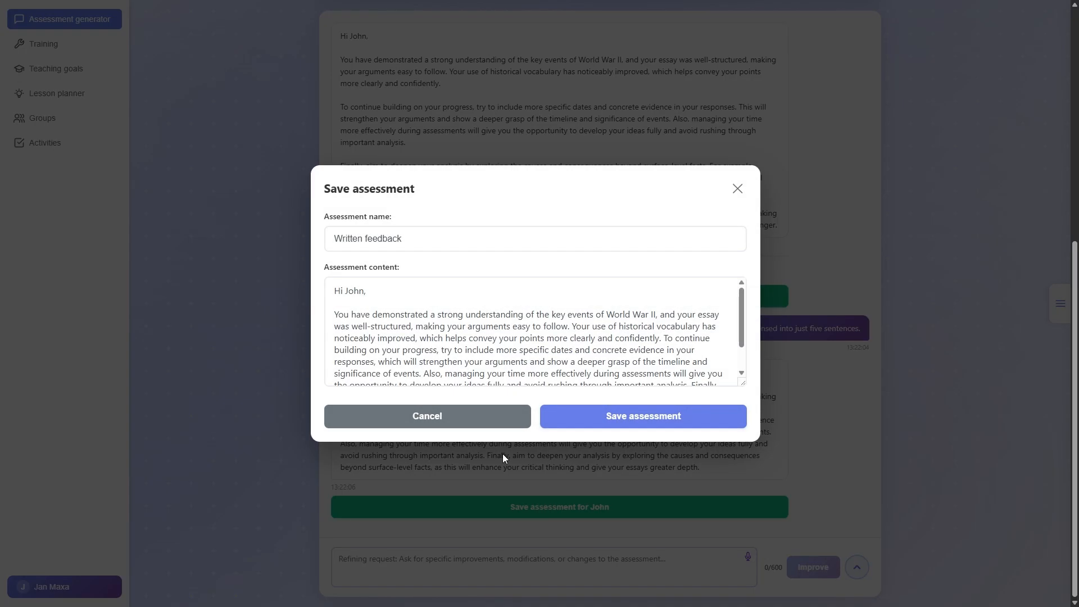
pyautogui.click(604, 416)
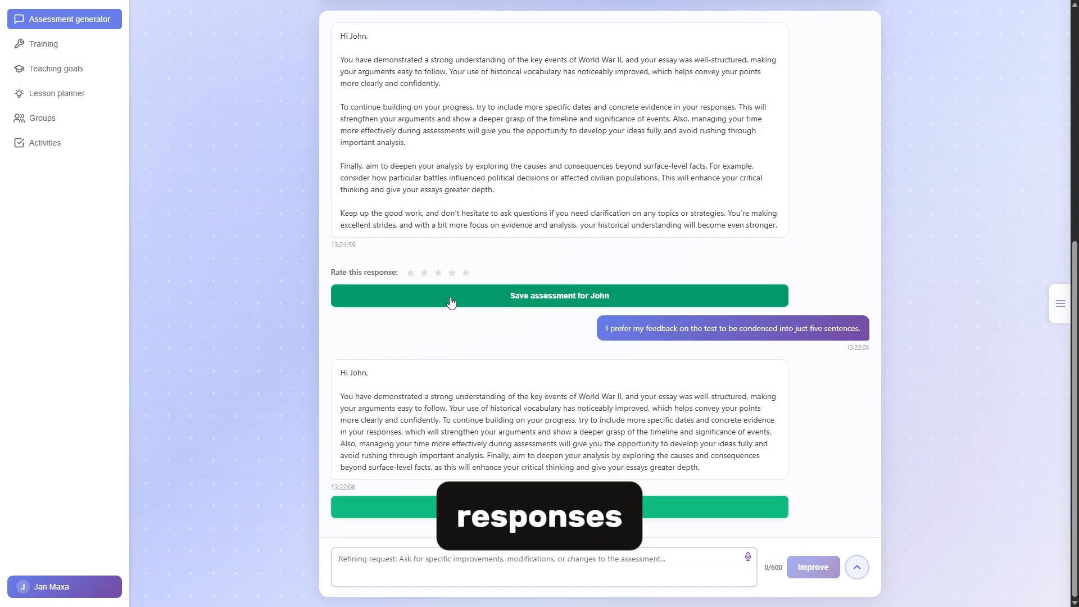
pyautogui.click(452, 274)
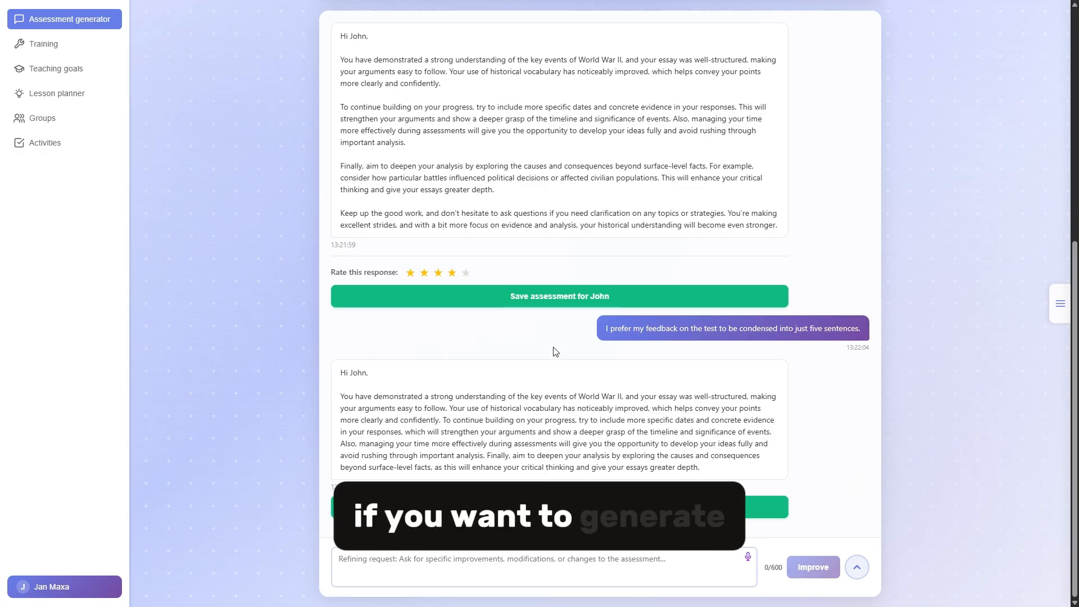
# - Review the World War II brief in Instructions and context by highlighting its full text
pyautogui.scroll(7, 693, 369)
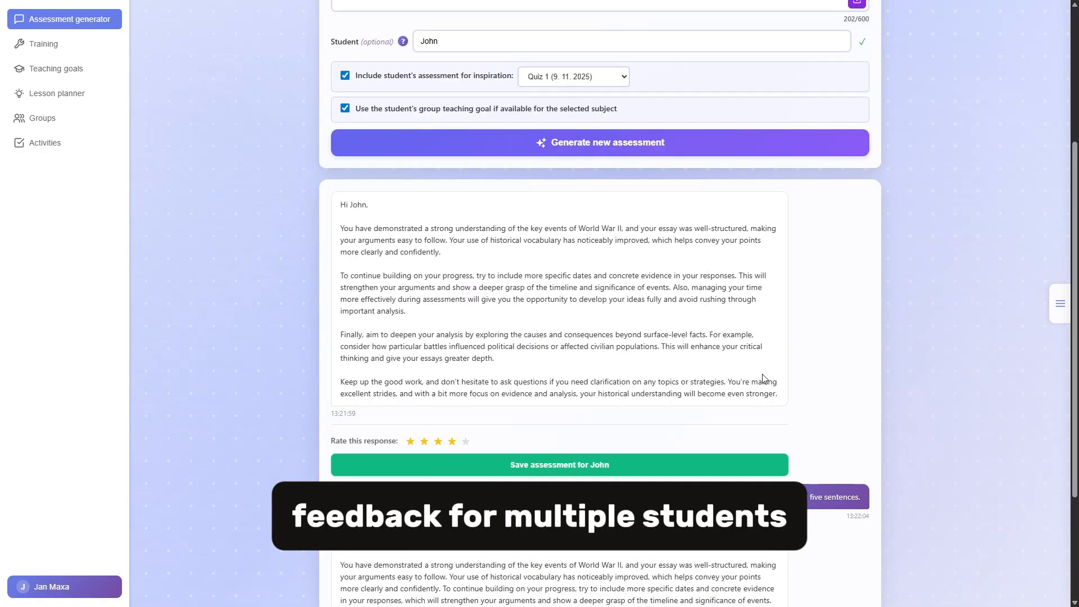
pyautogui.moveTo(579, 215); pyautogui.dragTo(340, 202)
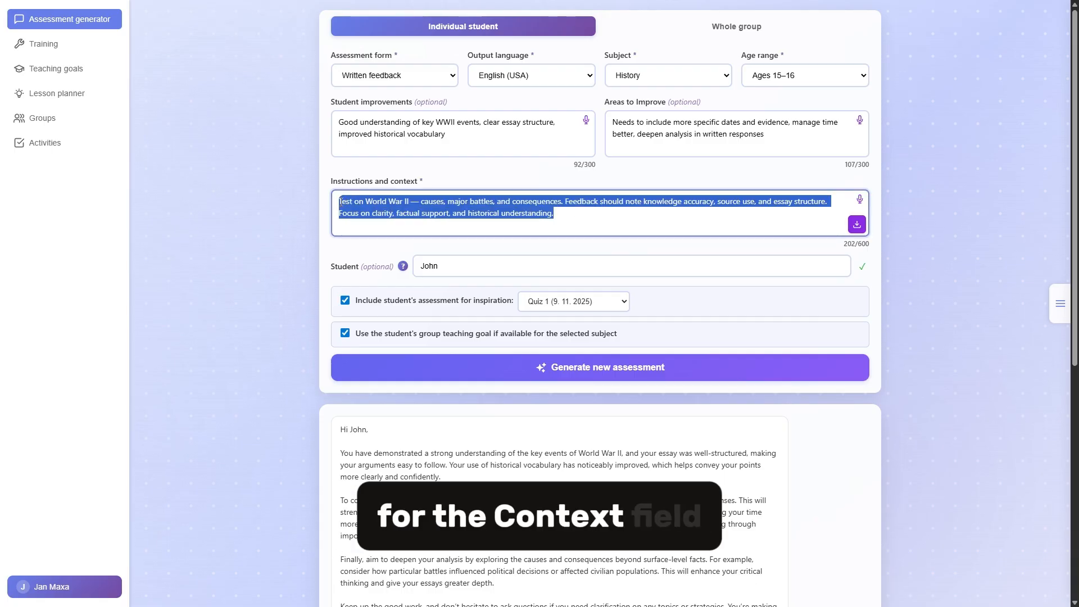
pyautogui.click(591, 223)
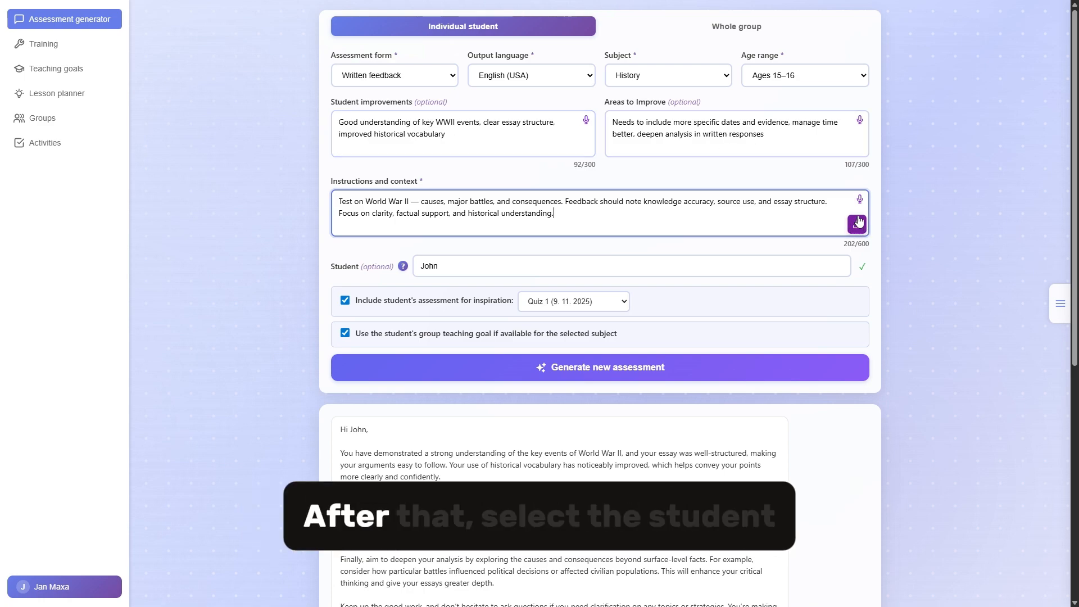
# - Remove the selected student, try a student search for "N" and leave the Student field empty
pyautogui.click(461, 255)
pyautogui.hotkey('ctrl', 'a')
pyautogui.press('BackSpace')
pyautogui.write('N')
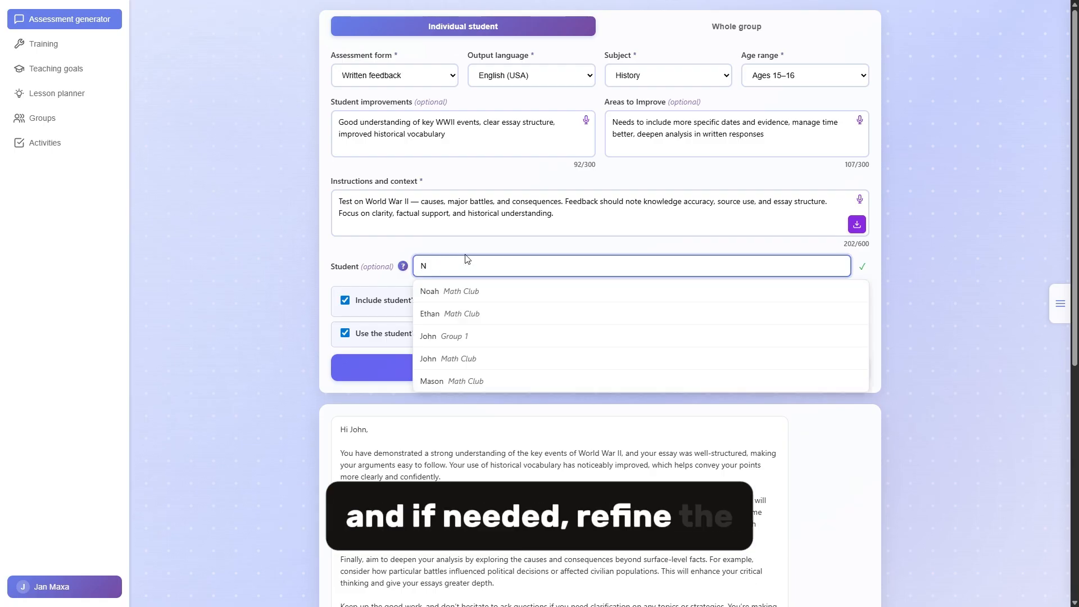
pyautogui.press('BackSpace')
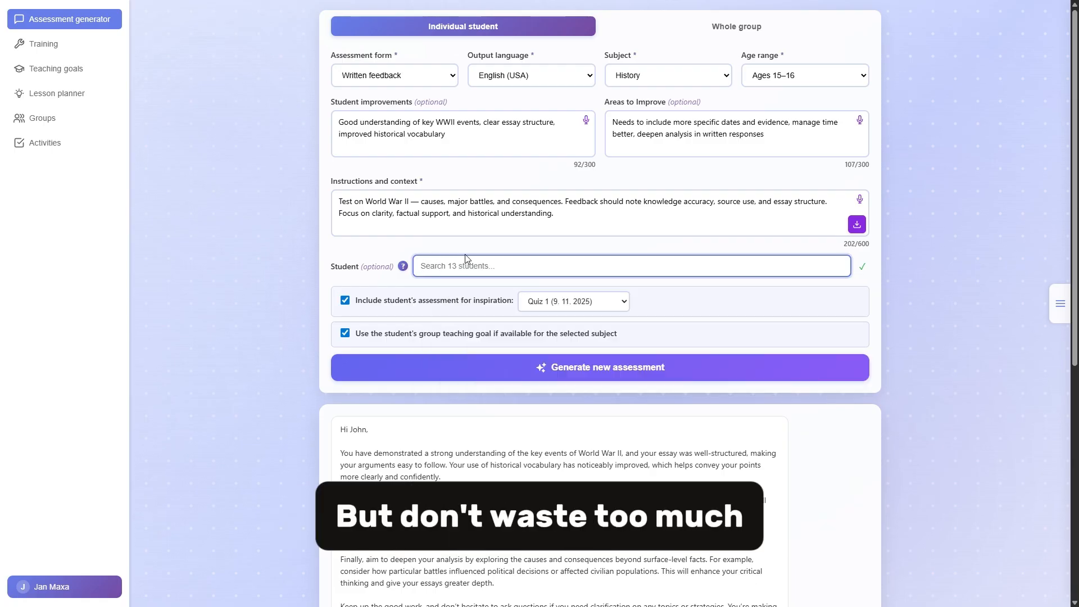
# - Examine the condensed feedback's editable content in the save dialog, close it without saving, and highlight the refining request
pyautogui.scroll(-7, 634, 320)
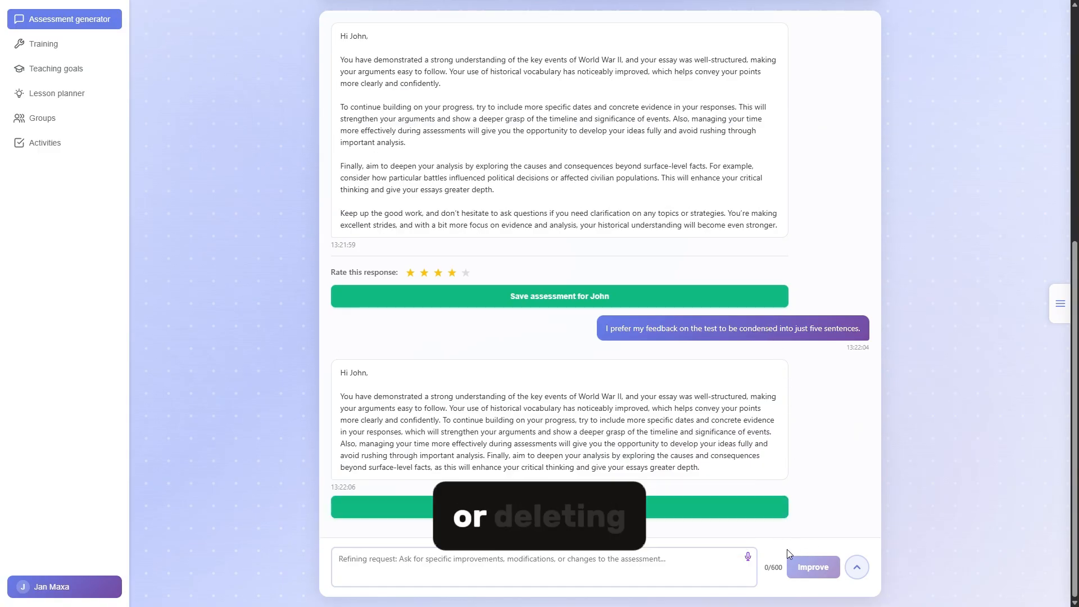
pyautogui.click(741, 515)
pyautogui.scroll(-1, 535, 329)
pyautogui.moveTo(533, 315); pyautogui.dragTo(557, 316)
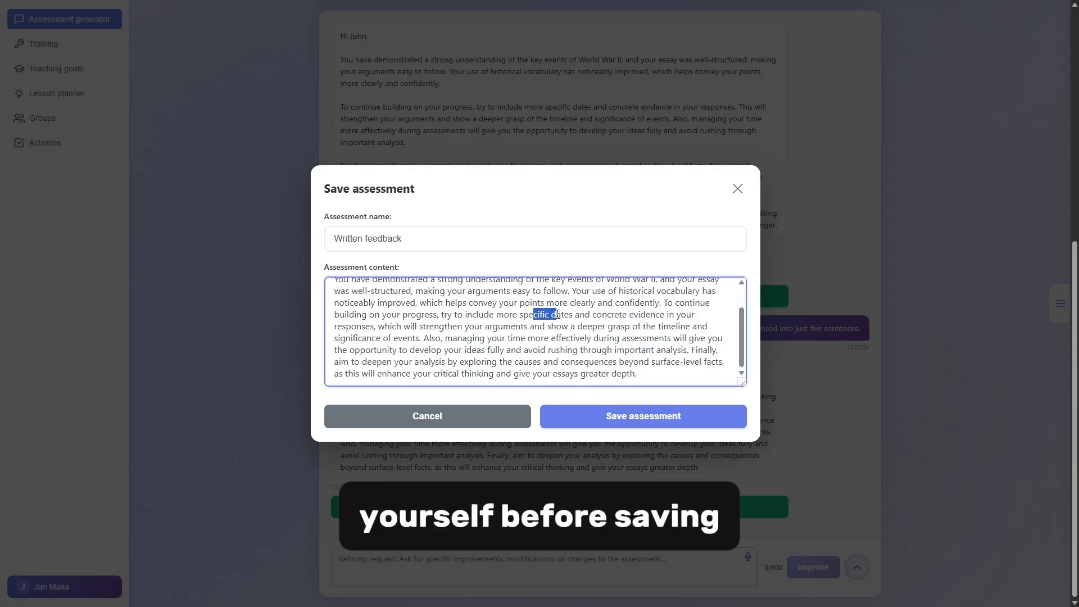
pyautogui.click(737, 190)
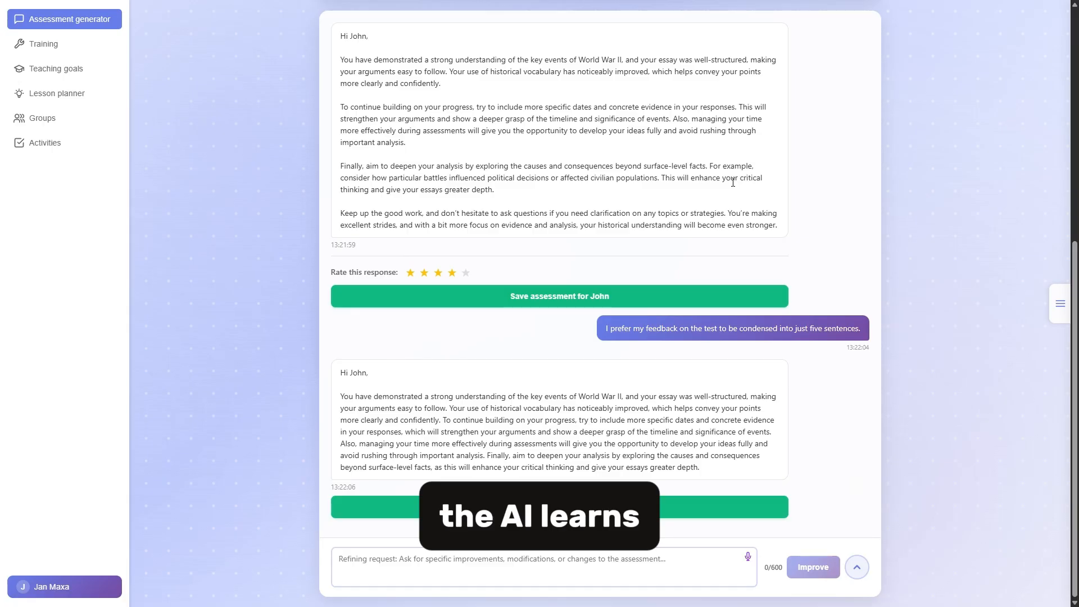
pyautogui.moveTo(600, 329); pyautogui.dragTo(870, 331)
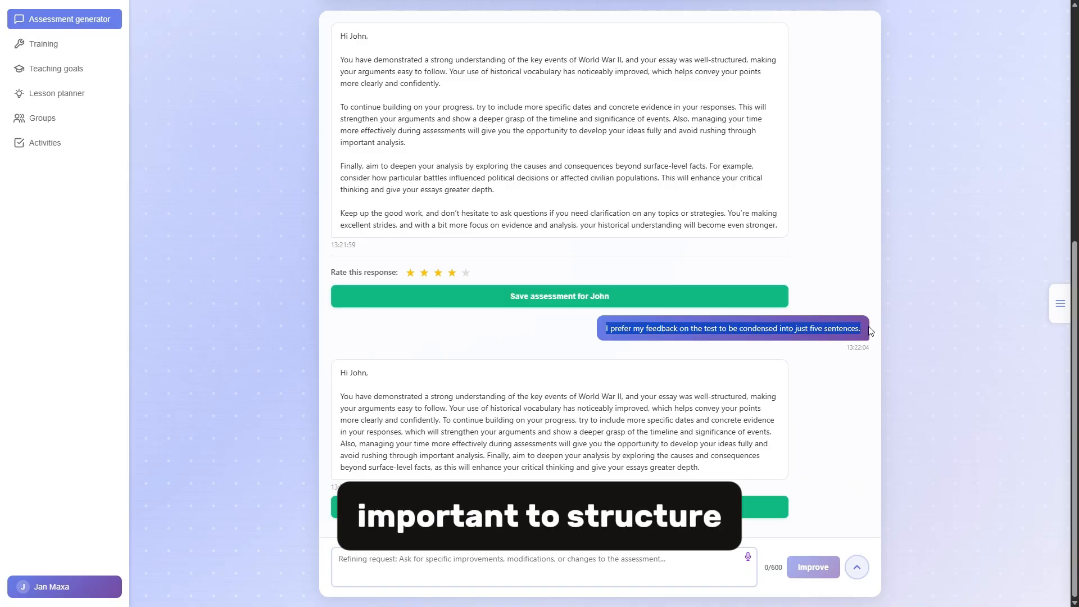
pyautogui.click(871, 330)
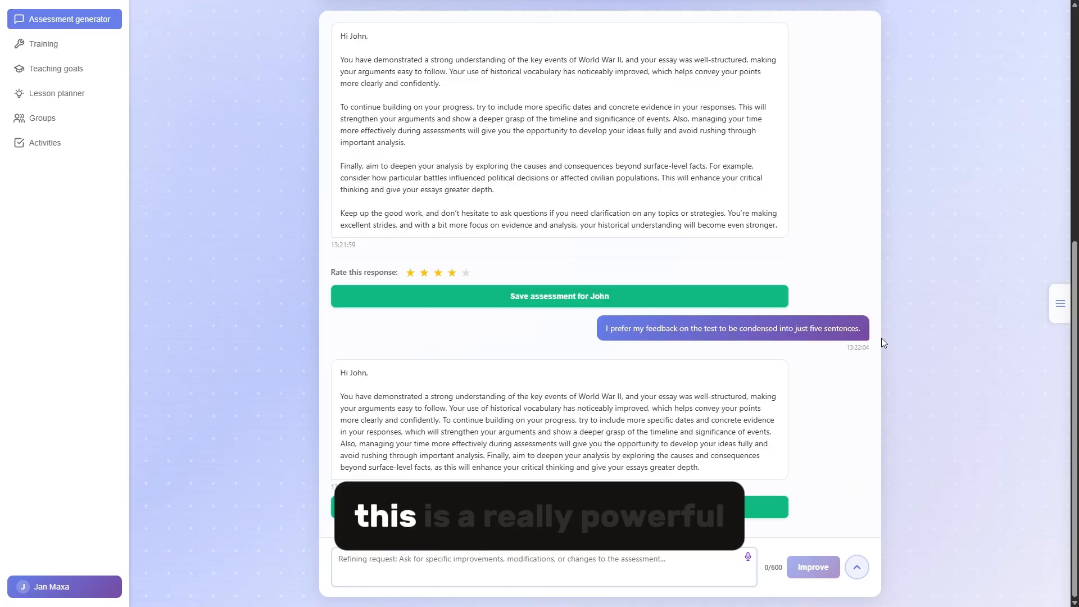
# - Look over the available assessment forms and the history of earlier chats
pyautogui.scroll(7, 882, 338)
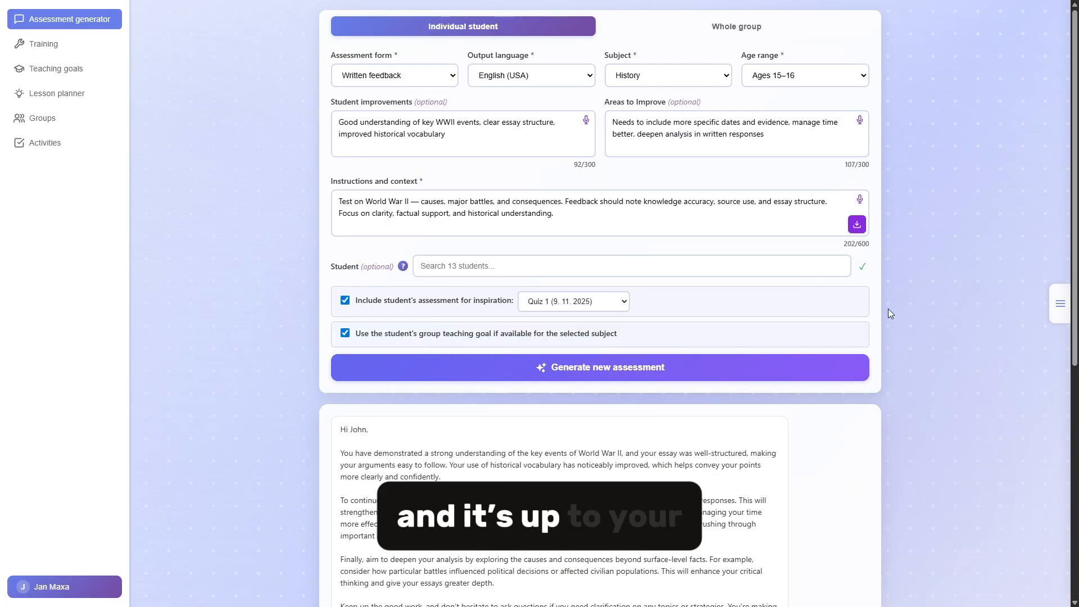
pyautogui.click(419, 81)
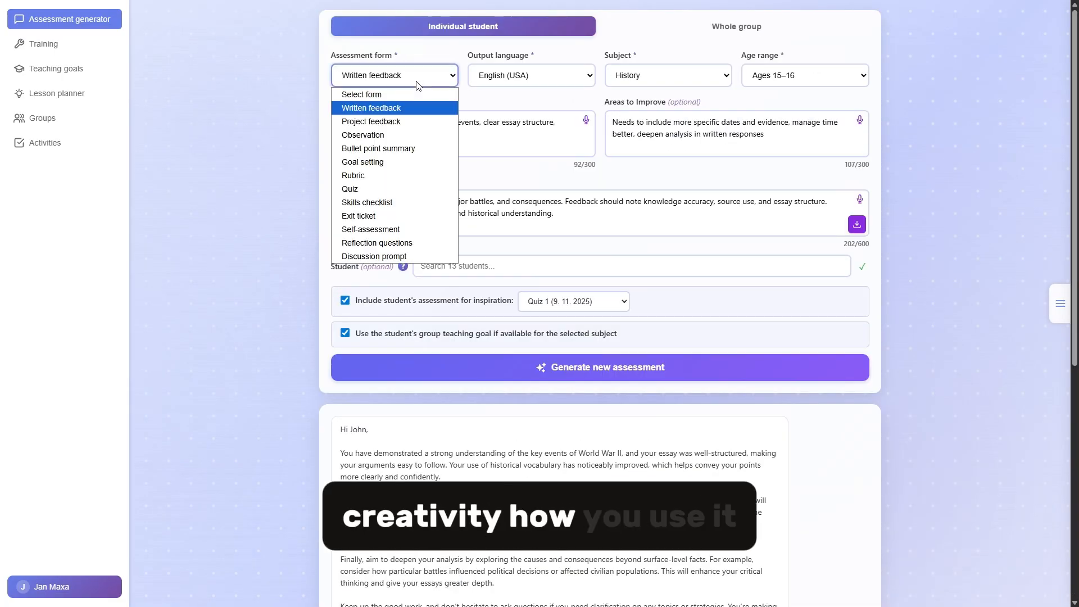
pyautogui.click(1059, 303)
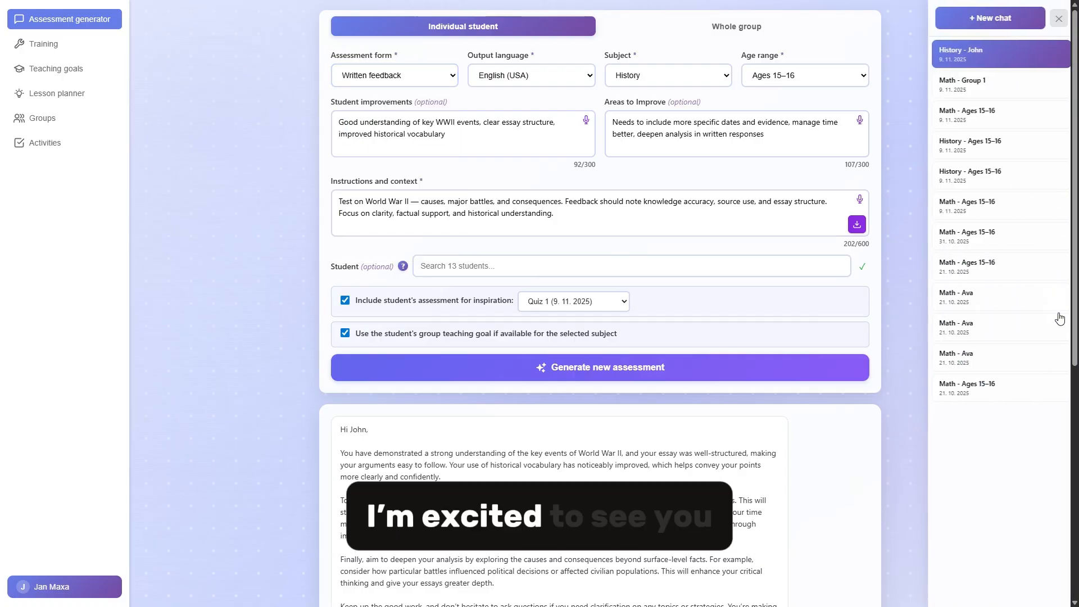
pyautogui.click(1058, 18)
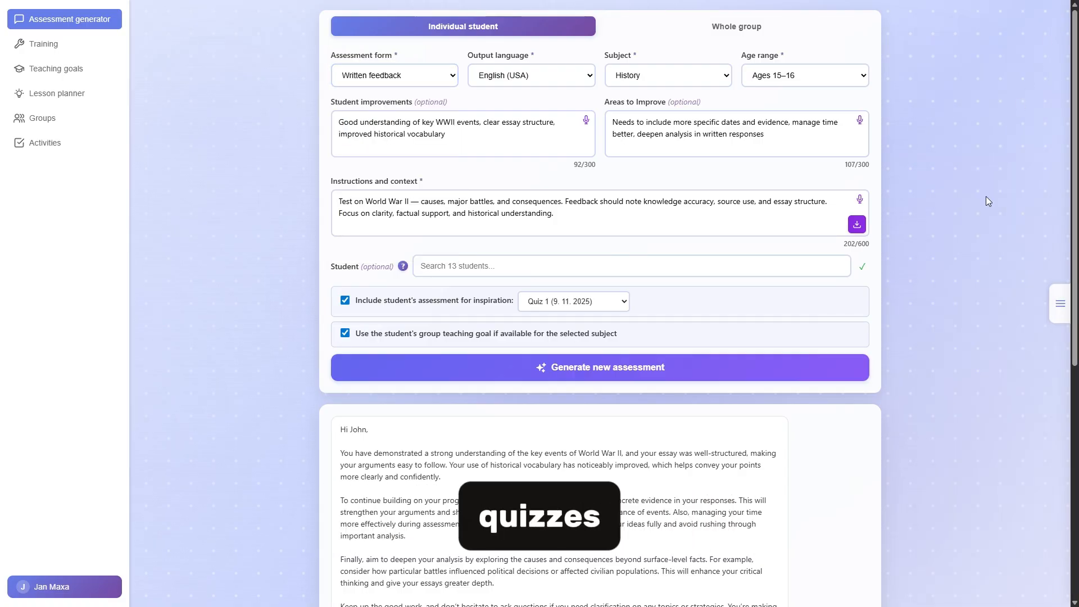